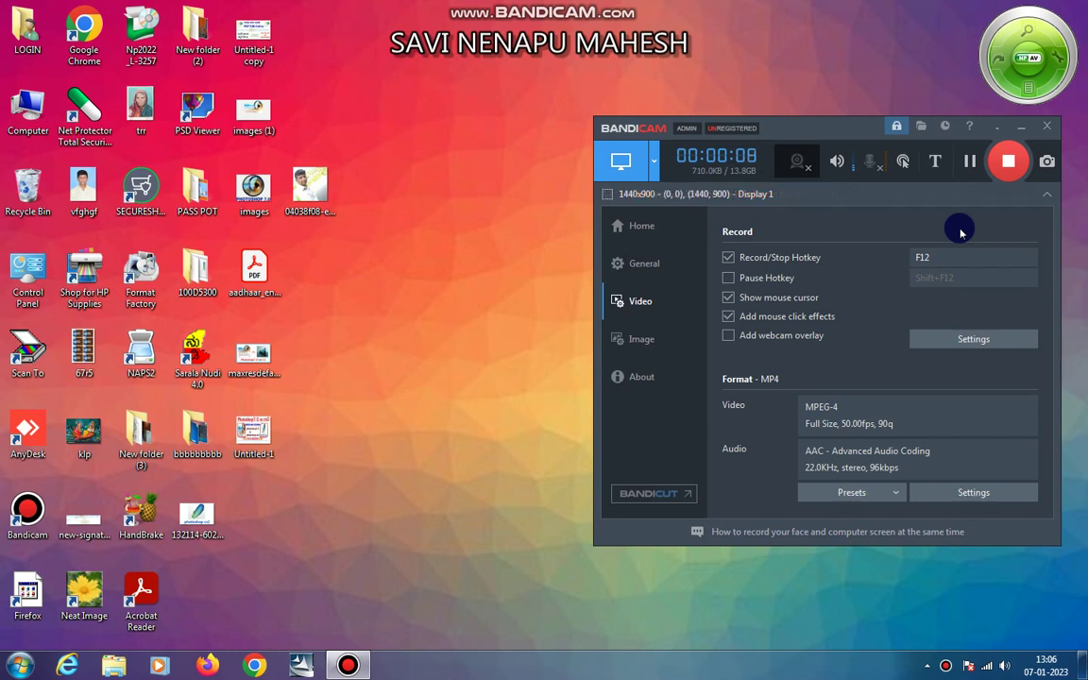
- Refresh the desktop three times, then minimise the Bandicam window to the tray
right_click(423, 241)
click(457, 281)
right_click(399, 235)
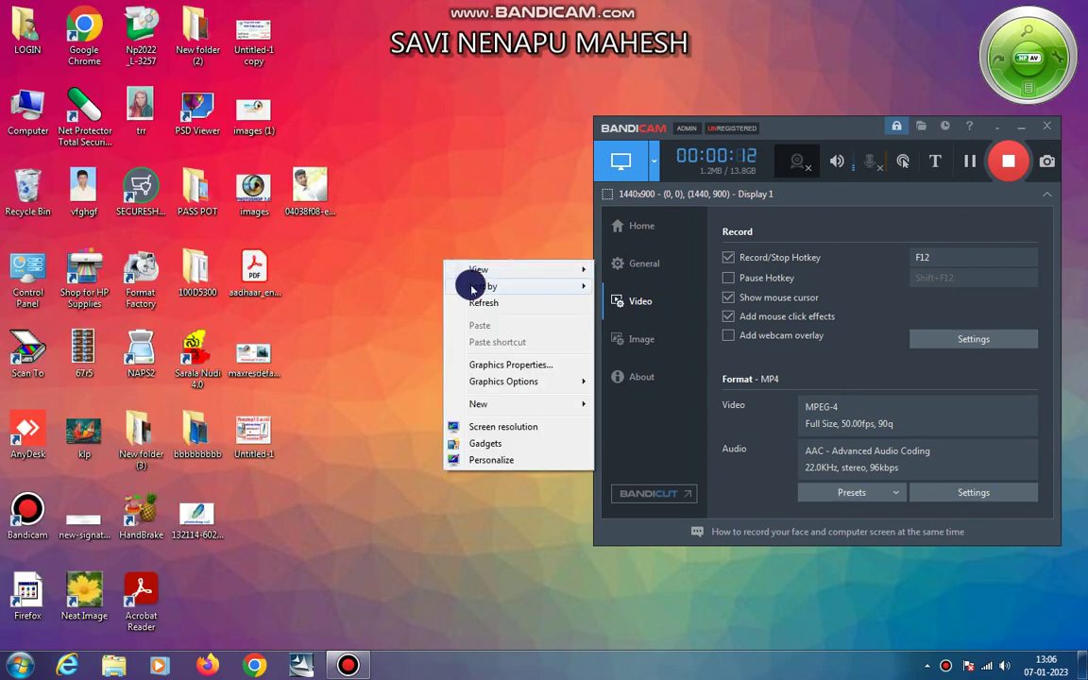
click(437, 276)
right_click(437, 276)
click(476, 312)
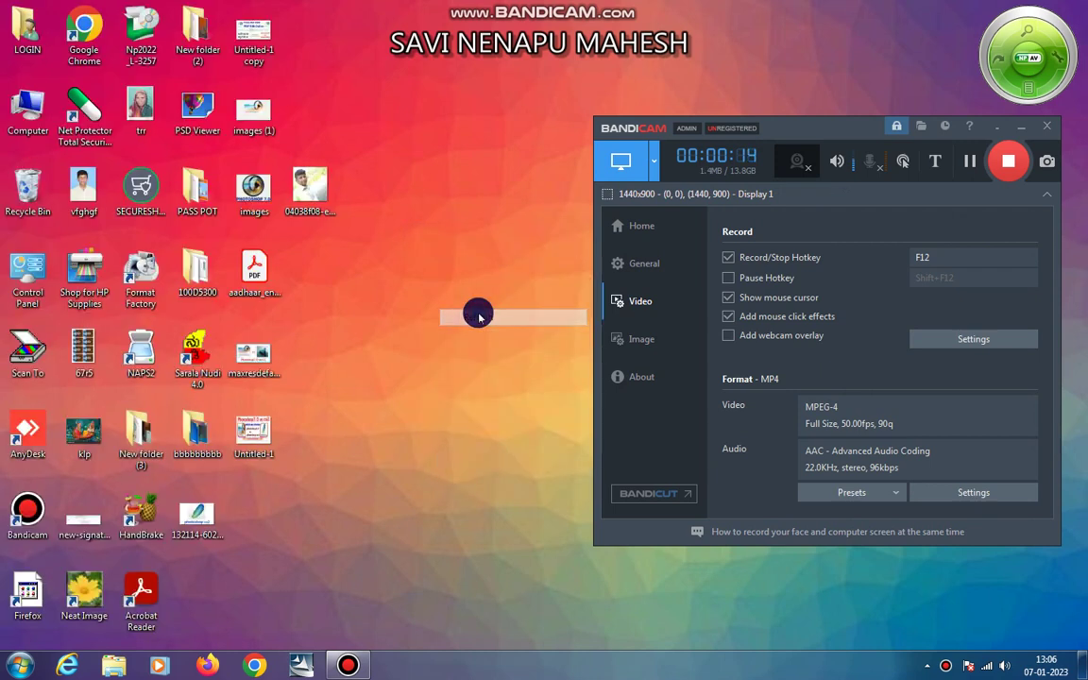
click(996, 125)
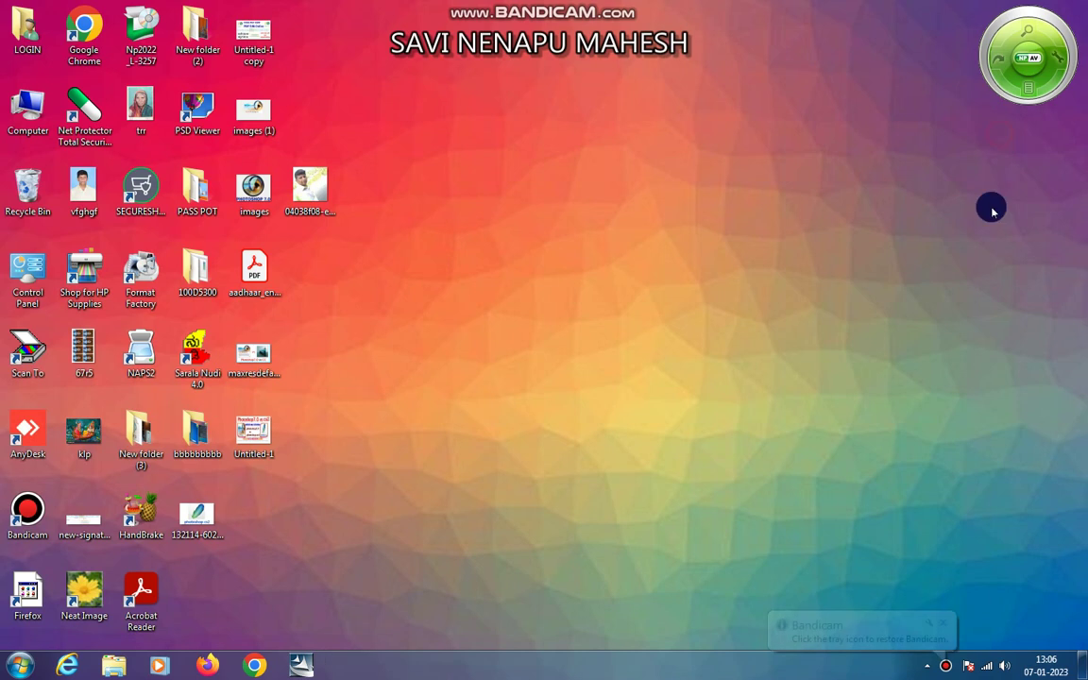
right_click(676, 204)
click(715, 247)
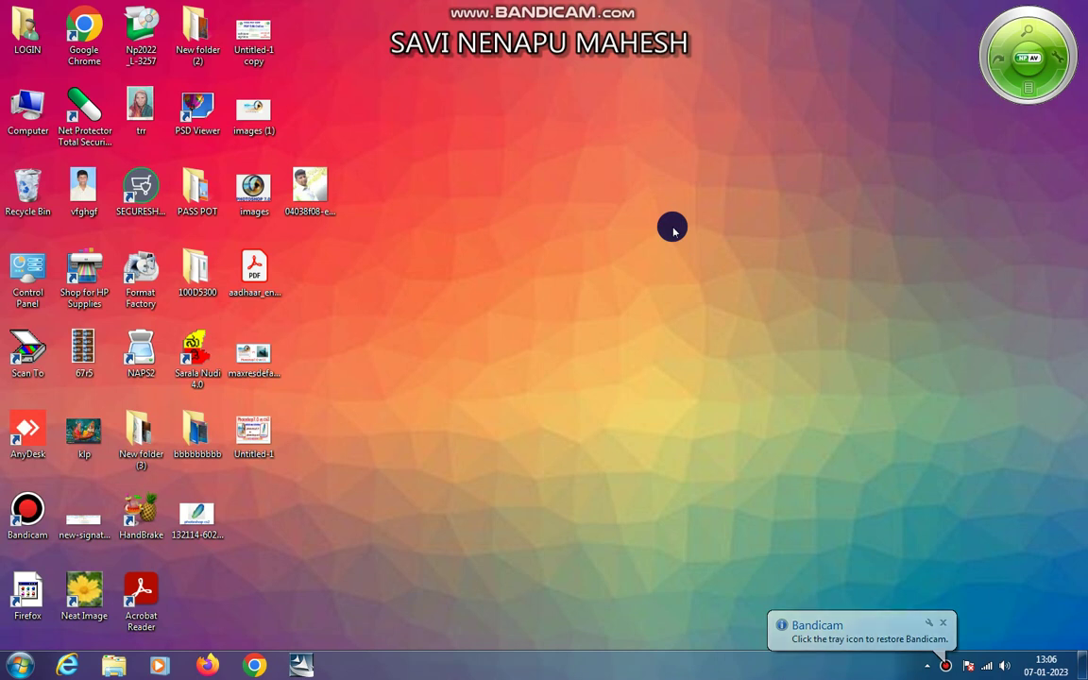
right_click(751, 213)
click(785, 257)
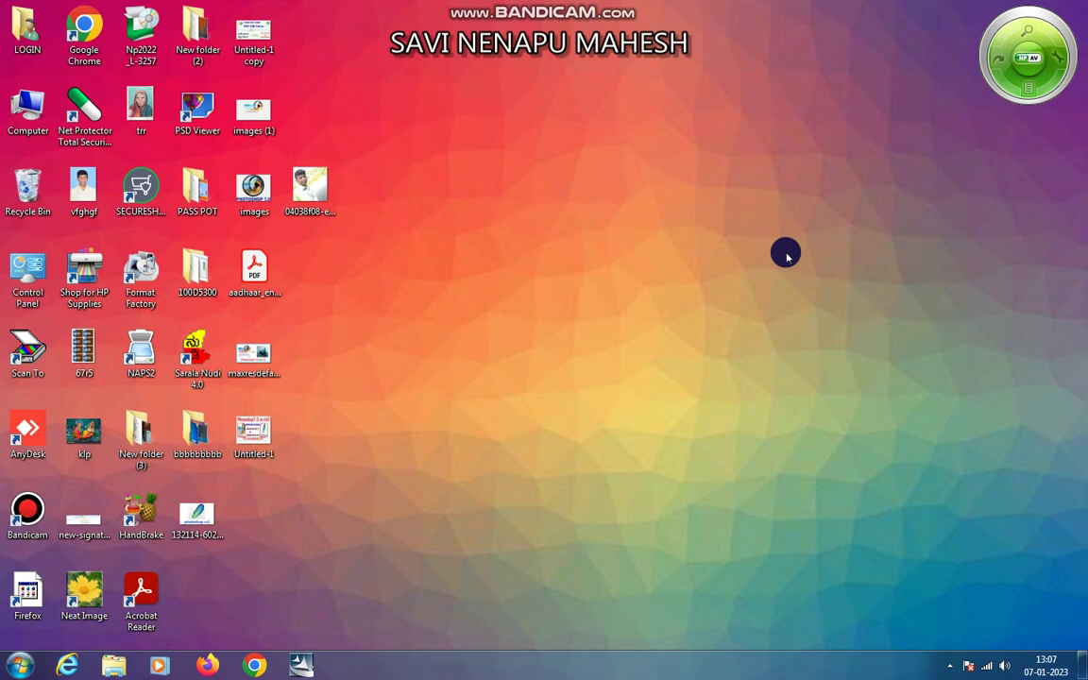
- Refresh the desktop, launch Adobe Photoshop CS2 from the Start menu and dismiss the Welcome Screen
right_click(659, 150)
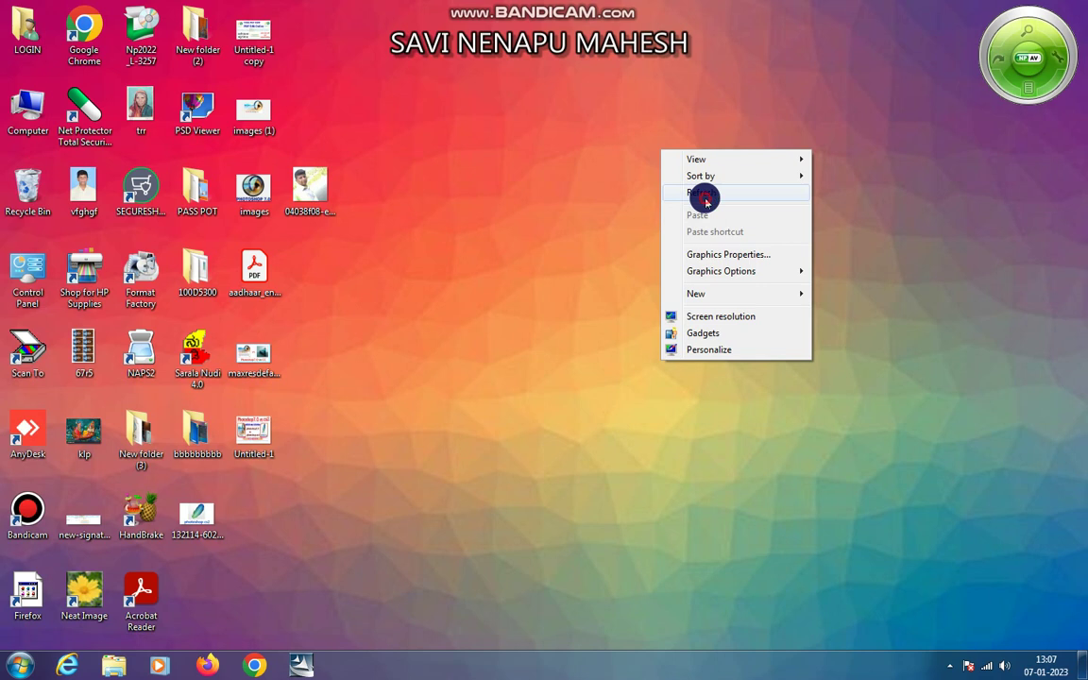
click(705, 195)
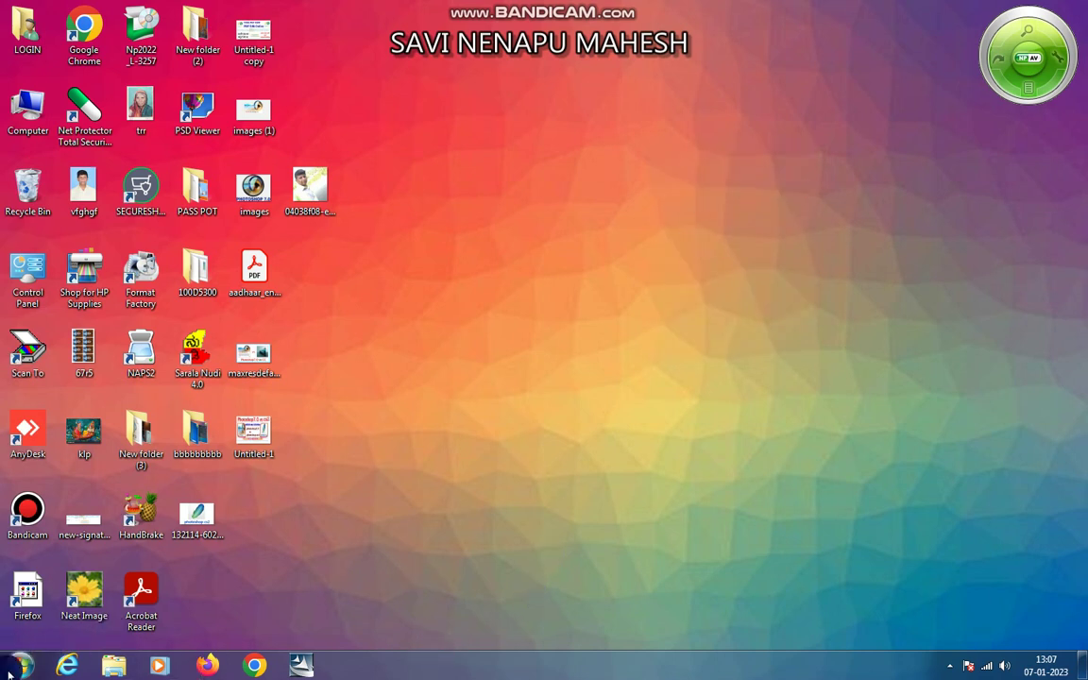
click(12, 668)
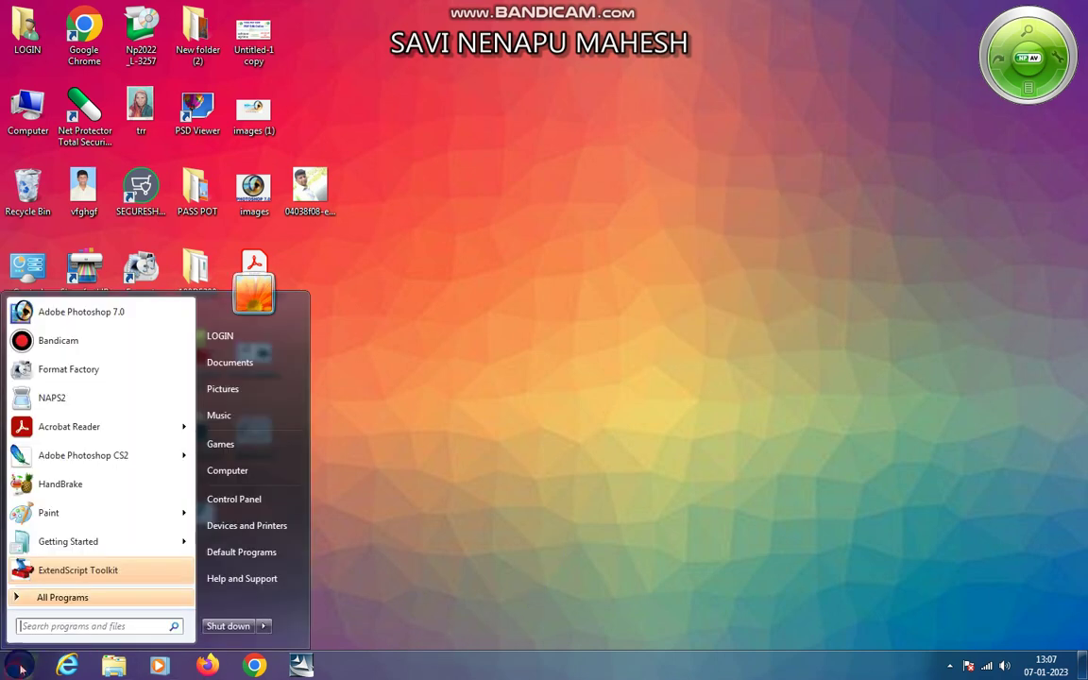
click(85, 455)
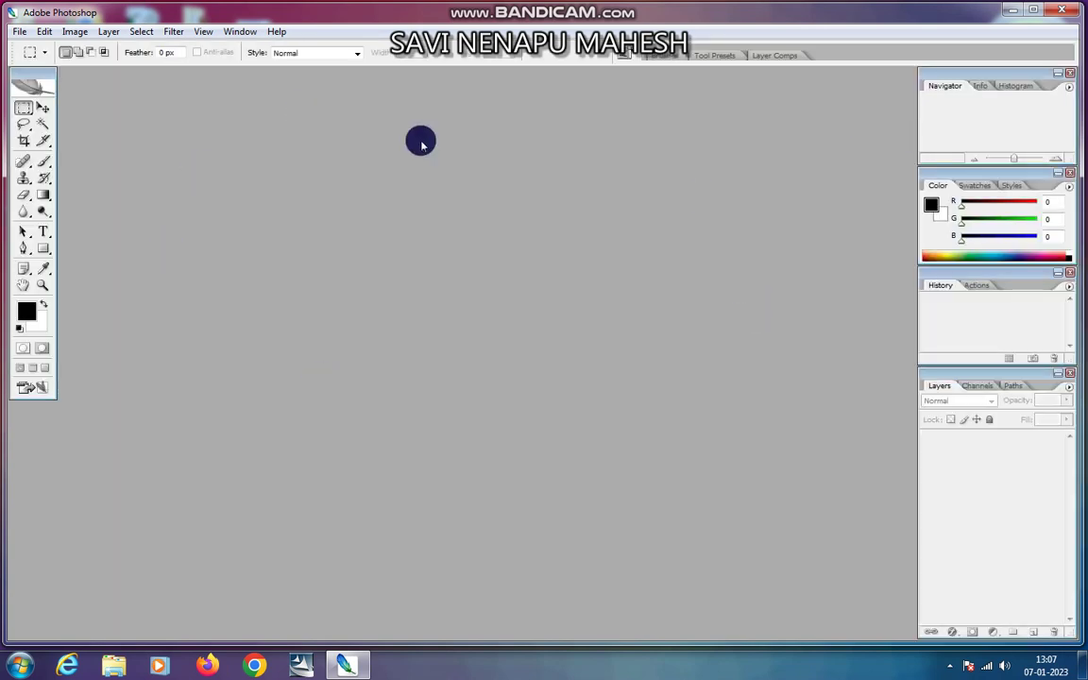
click(758, 117)
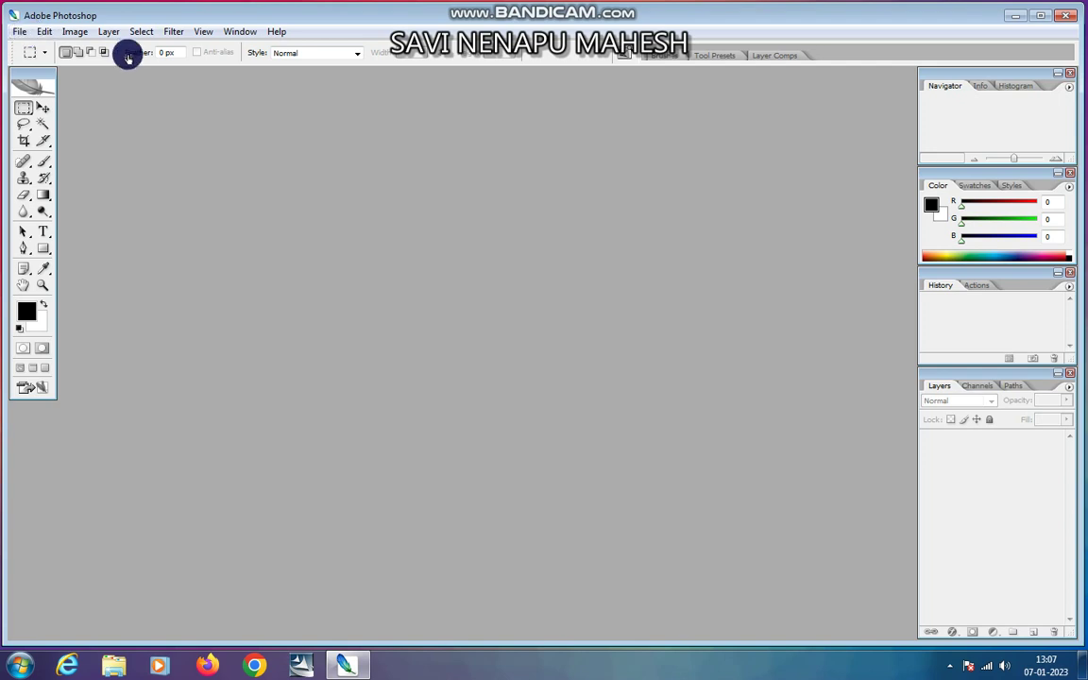
click(17, 32)
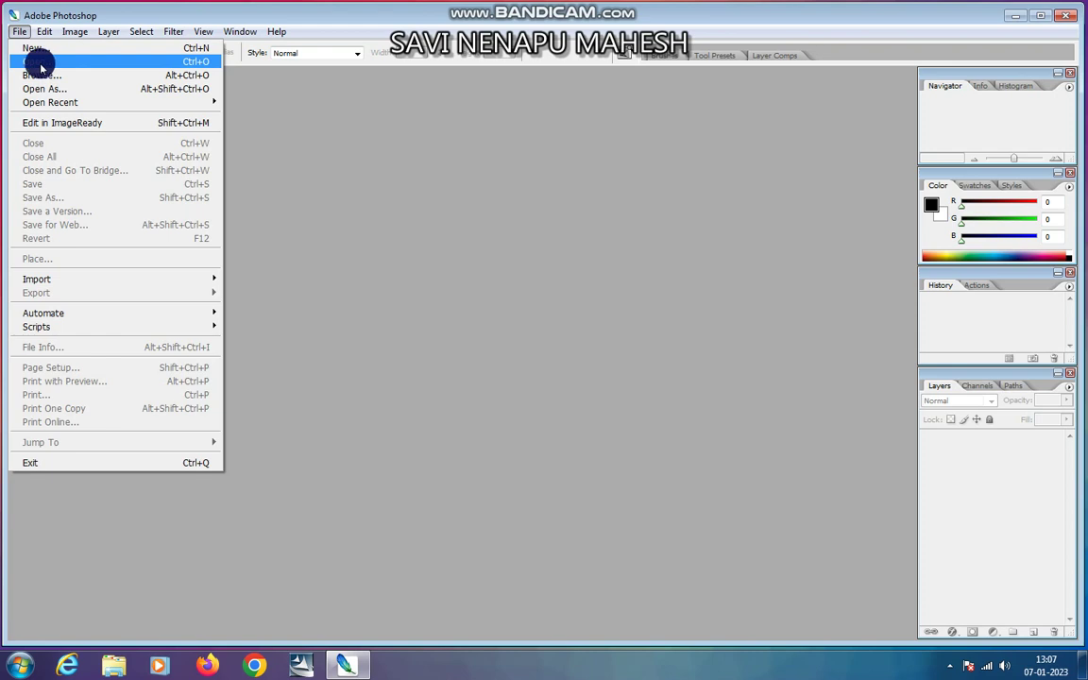
- In the Open dialog, browse Local Disk (D:), then Local Disk (E:) and its Photos folder
click(40, 64)
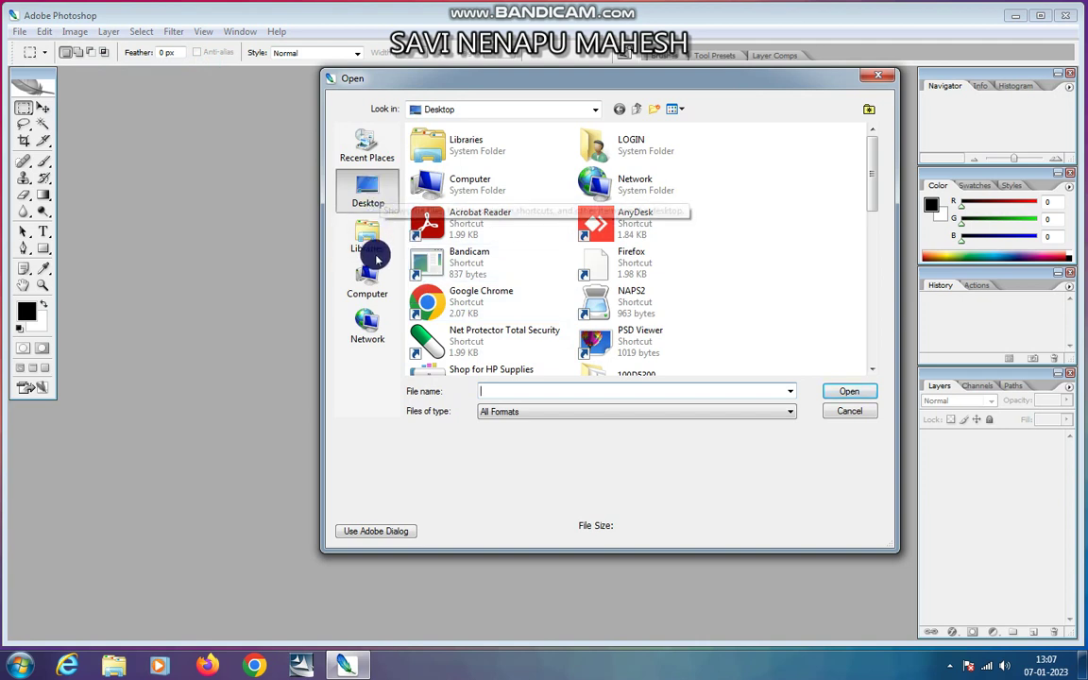
click(367, 278)
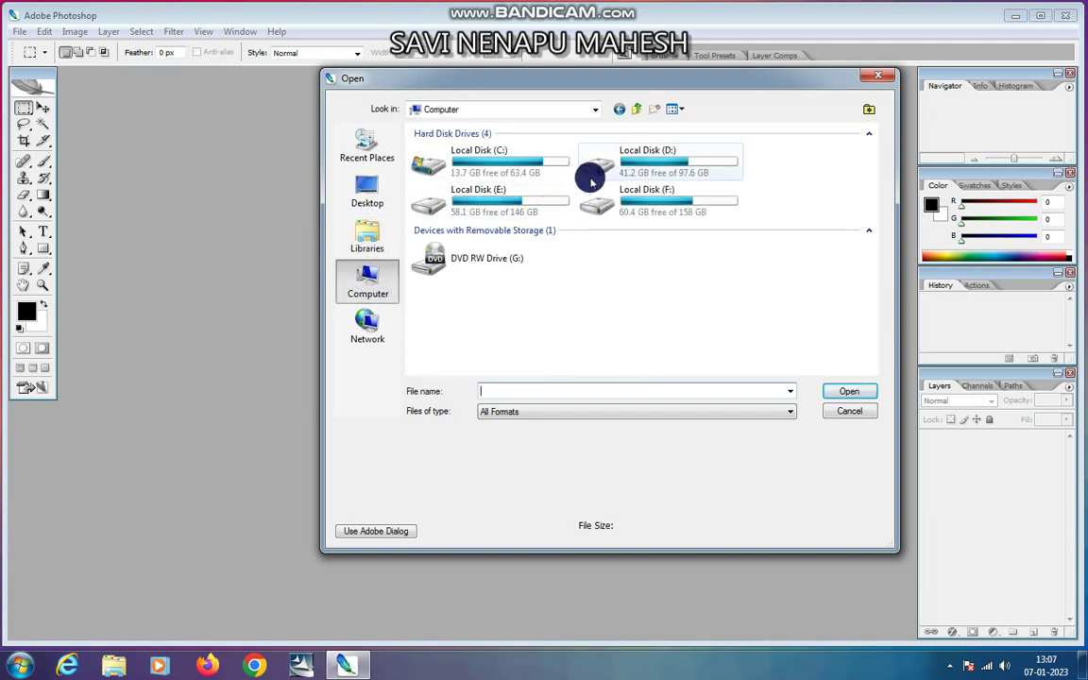
double_click(633, 165)
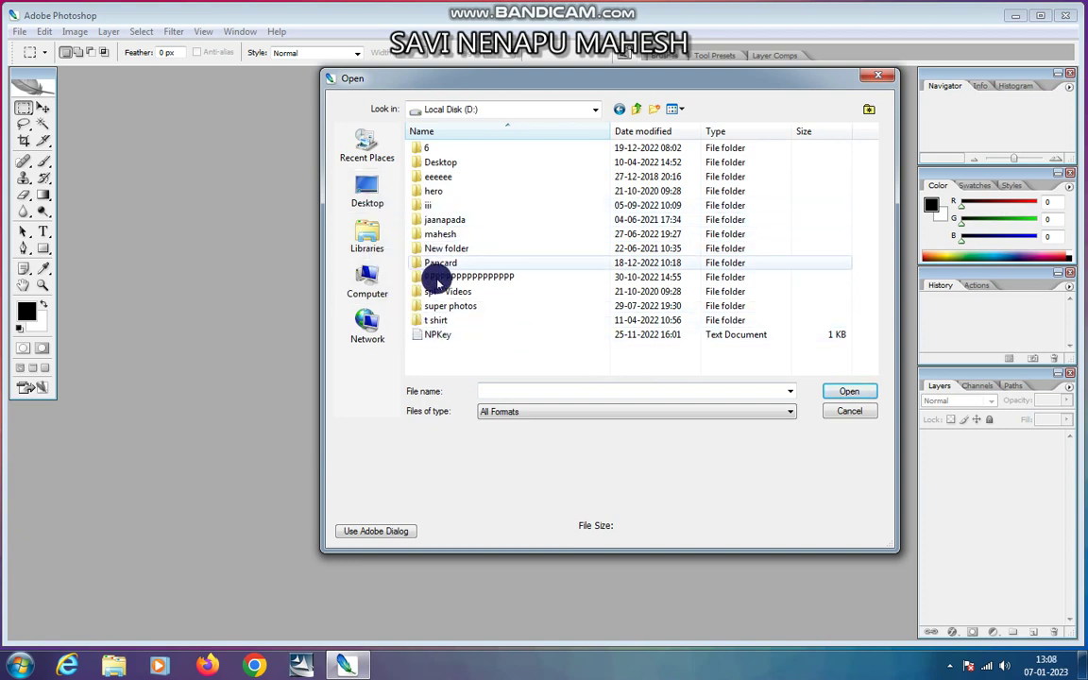
click(368, 282)
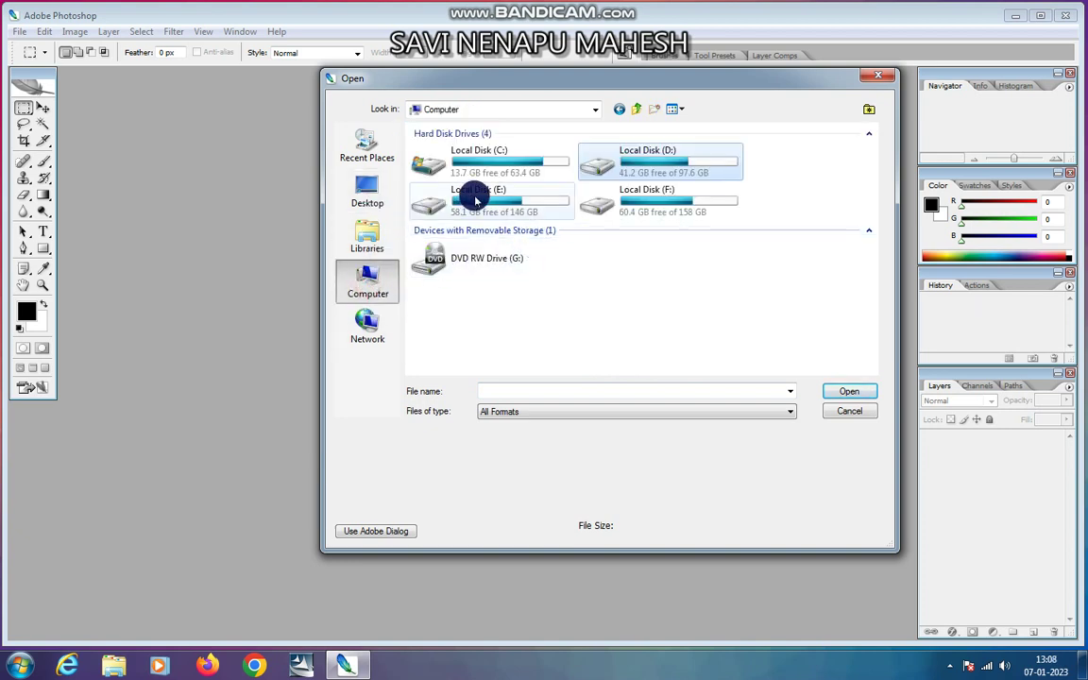
click(492, 206)
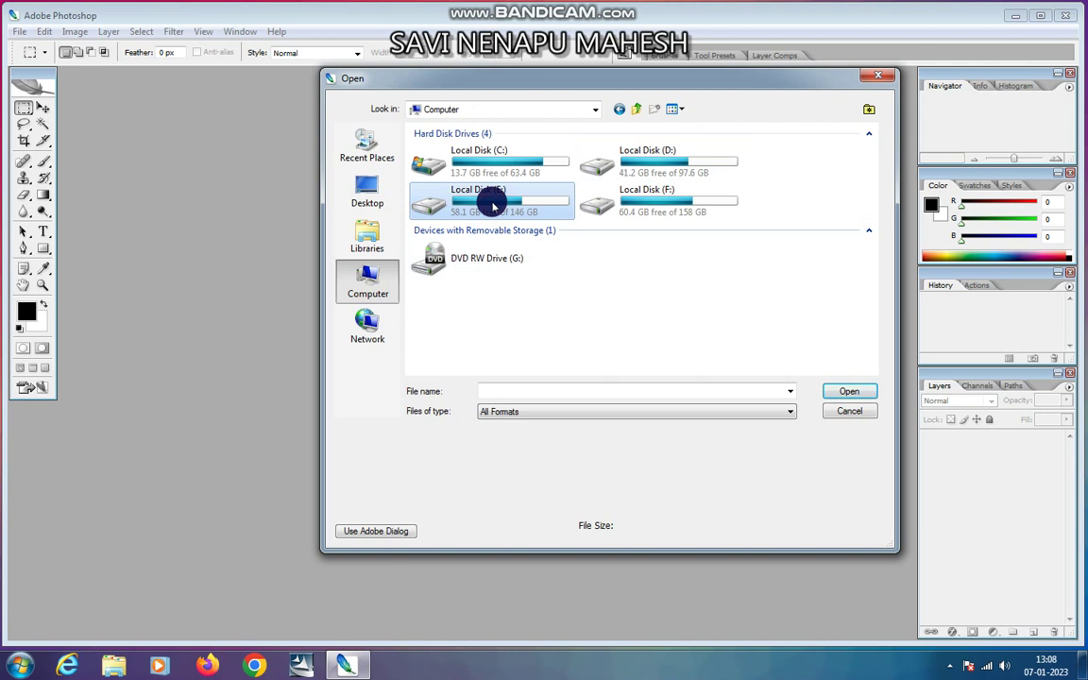
double_click(492, 206)
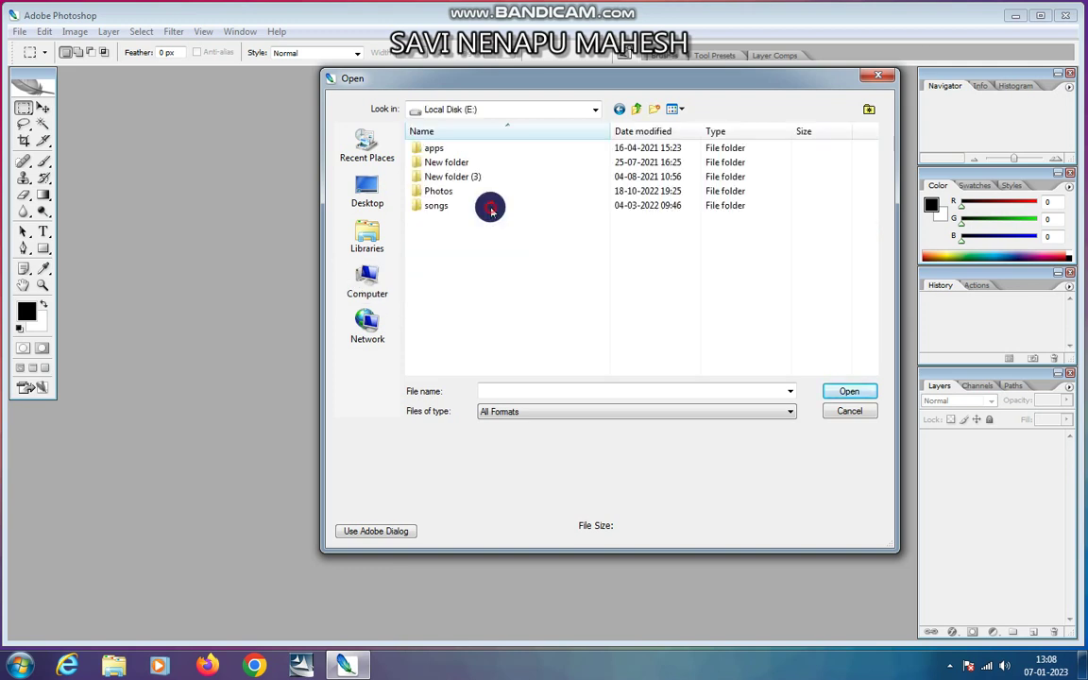
double_click(444, 193)
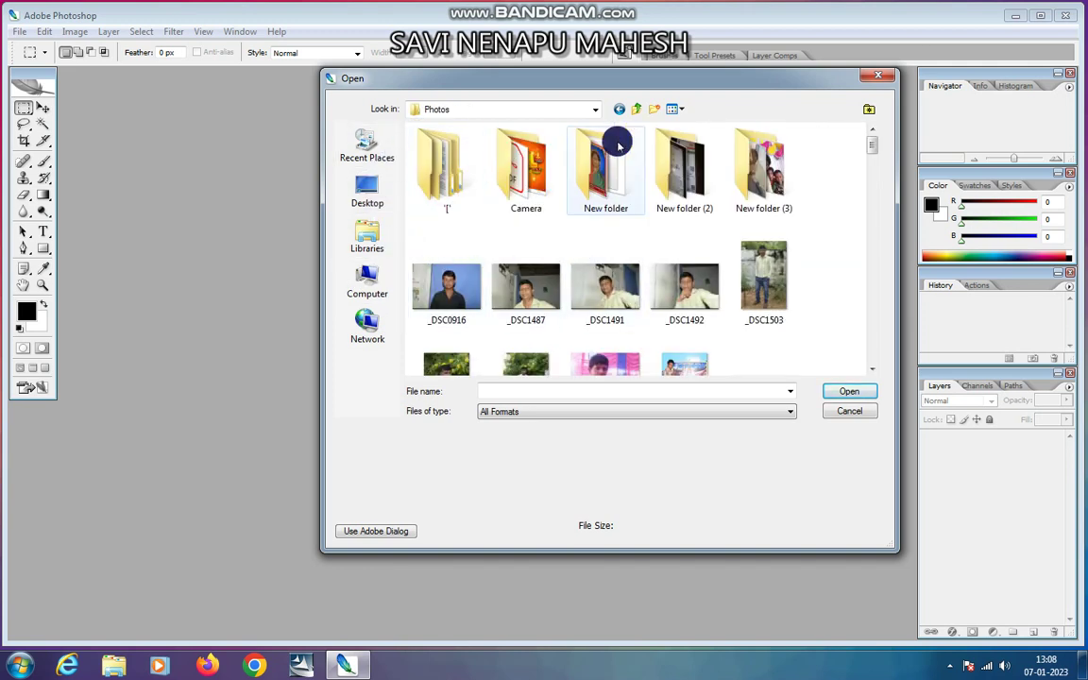
click(620, 108)
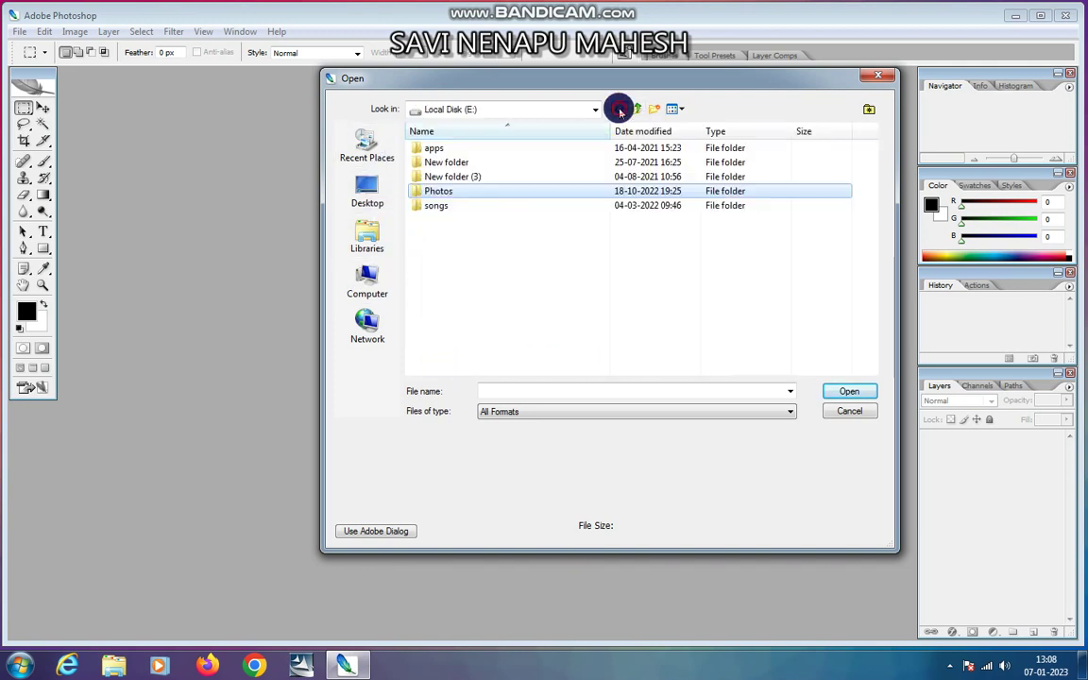
- Switch to the Desktop and select the images JPEG with the Photoshop 7.0 logo
click(367, 208)
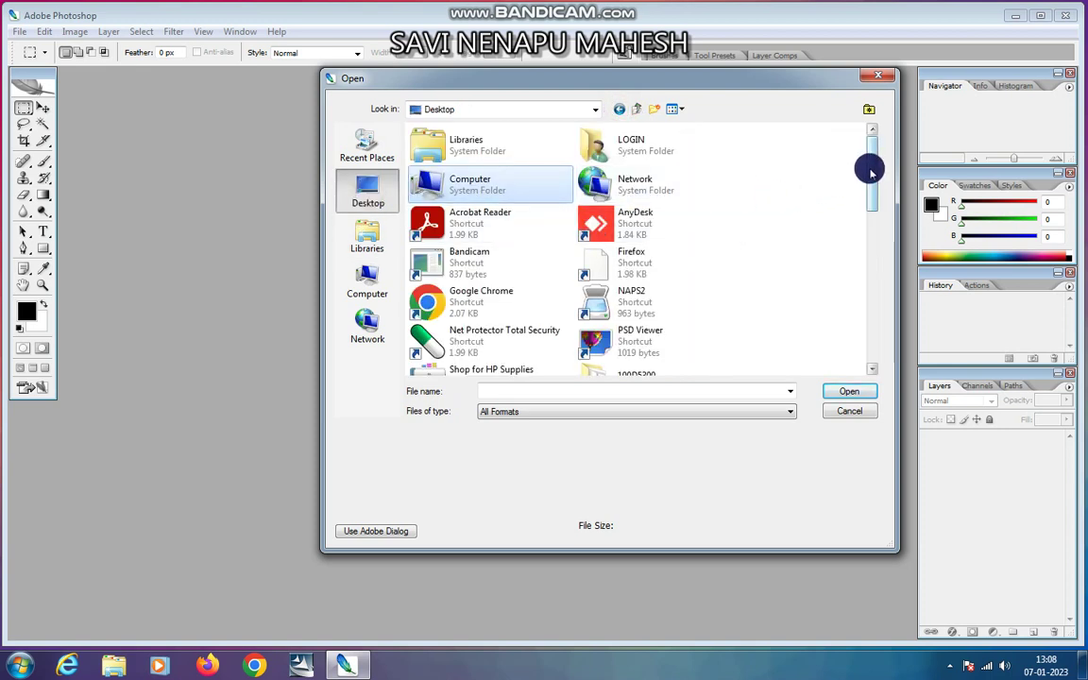
drag(871, 171, 862, 253)
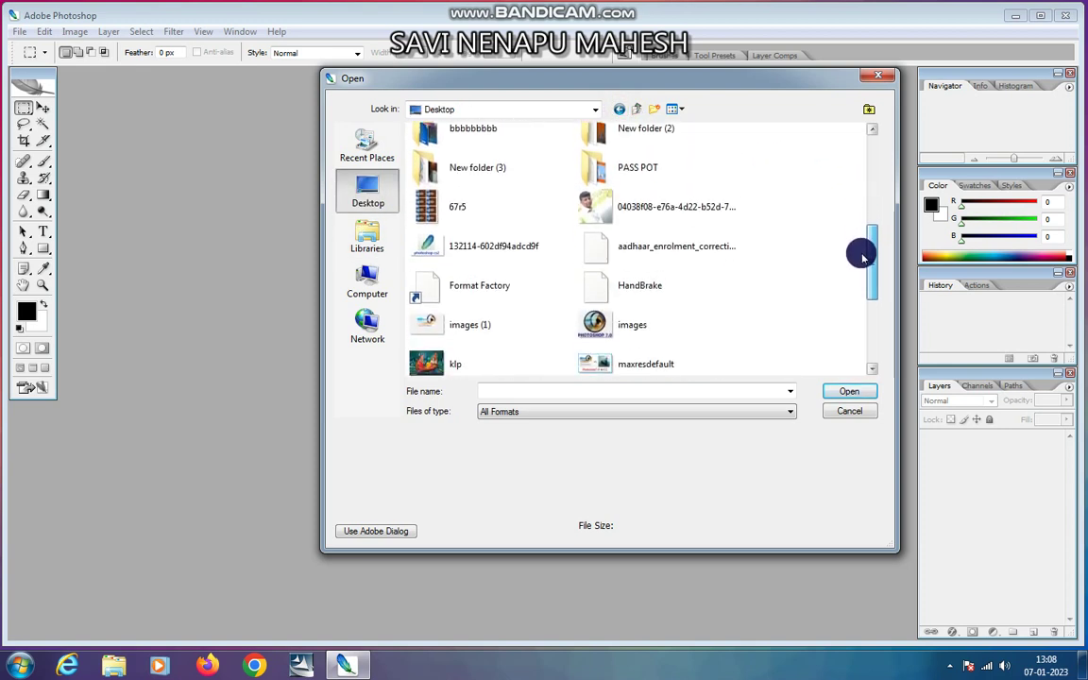
drag(862, 253, 855, 291)
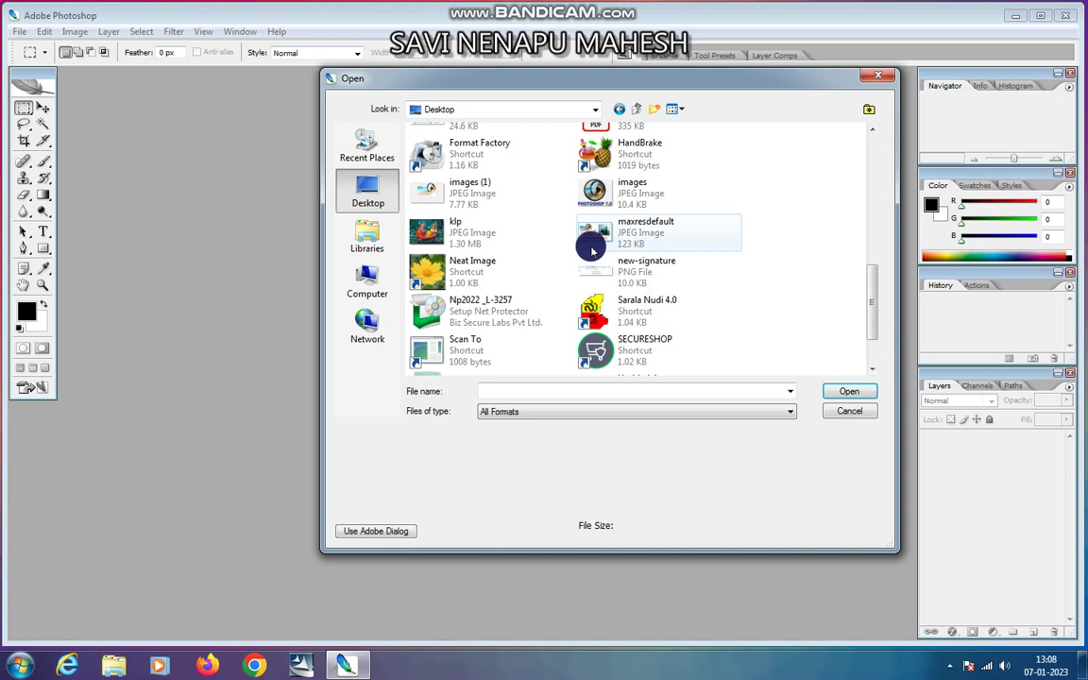
click(609, 201)
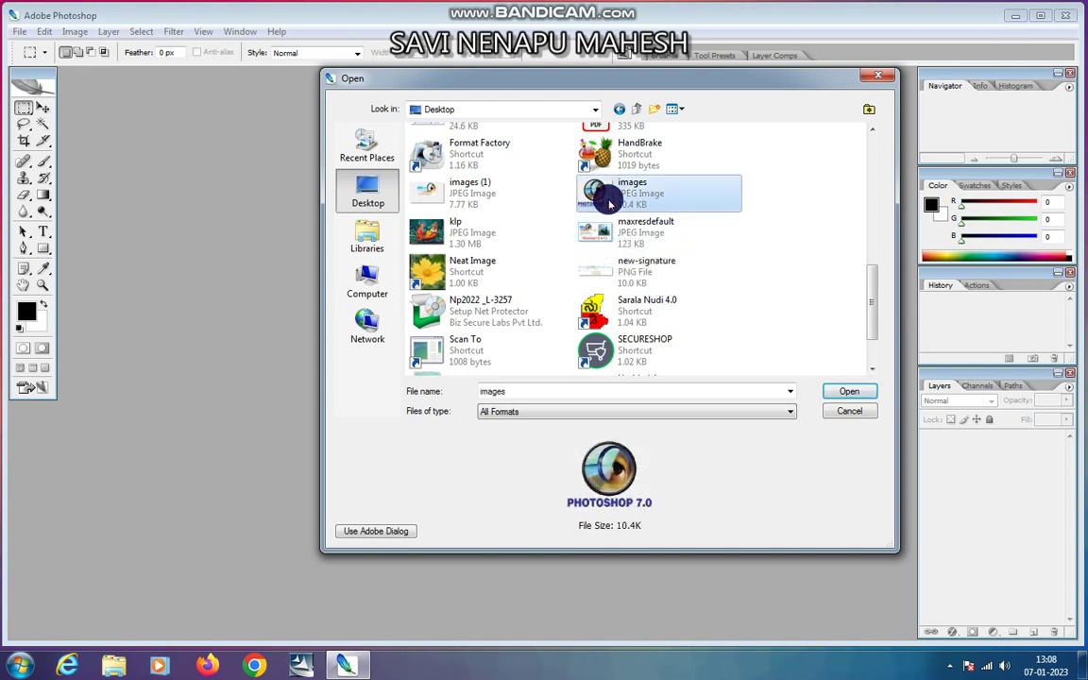
click(603, 408)
- Open images.jpg and drag its window toward the workspace centre, ending slightly higher
click(855, 394)
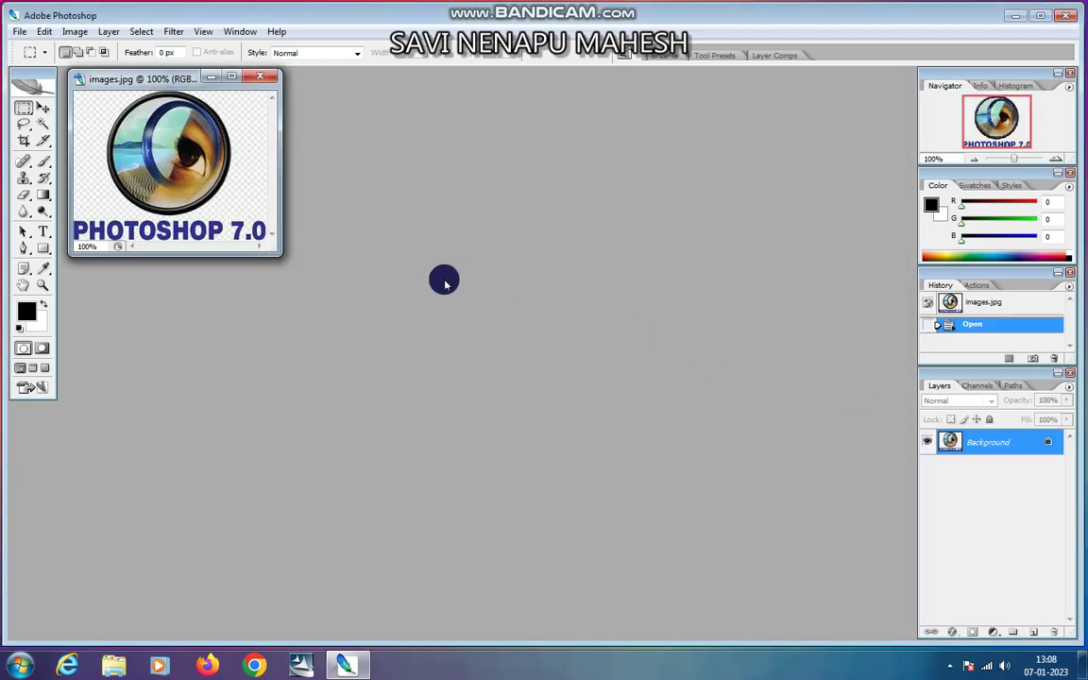
mouse_move(193, 80)
mouse_down()
mouse_move(493, 295)
mouse_move(715, 181)
mouse_up()
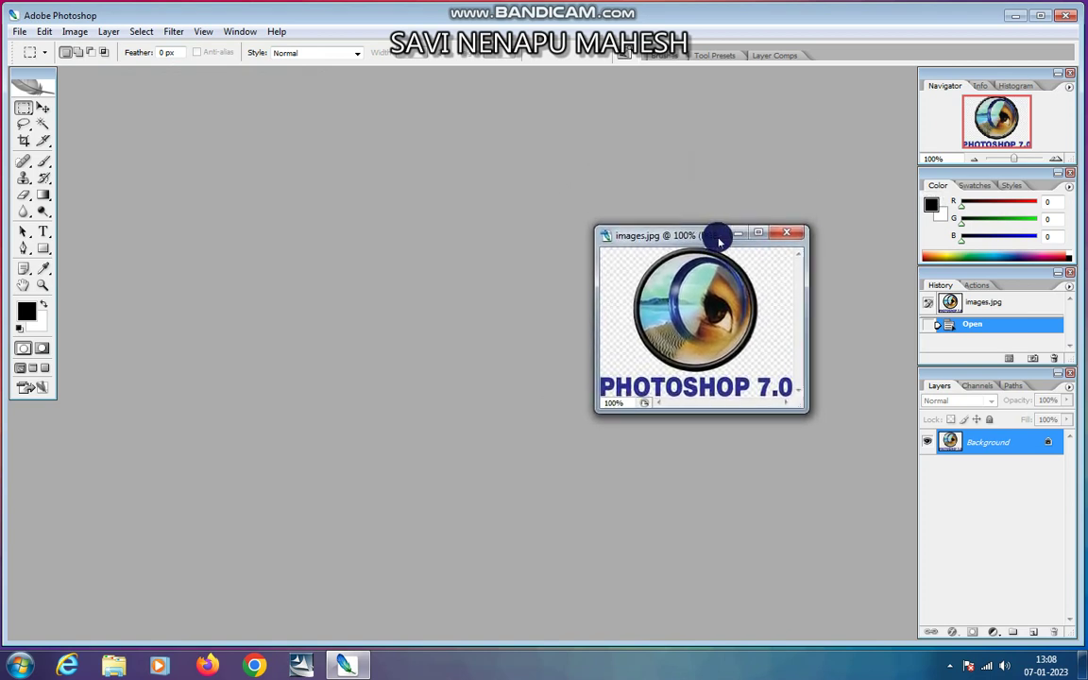
drag(714, 181, 738, 235)
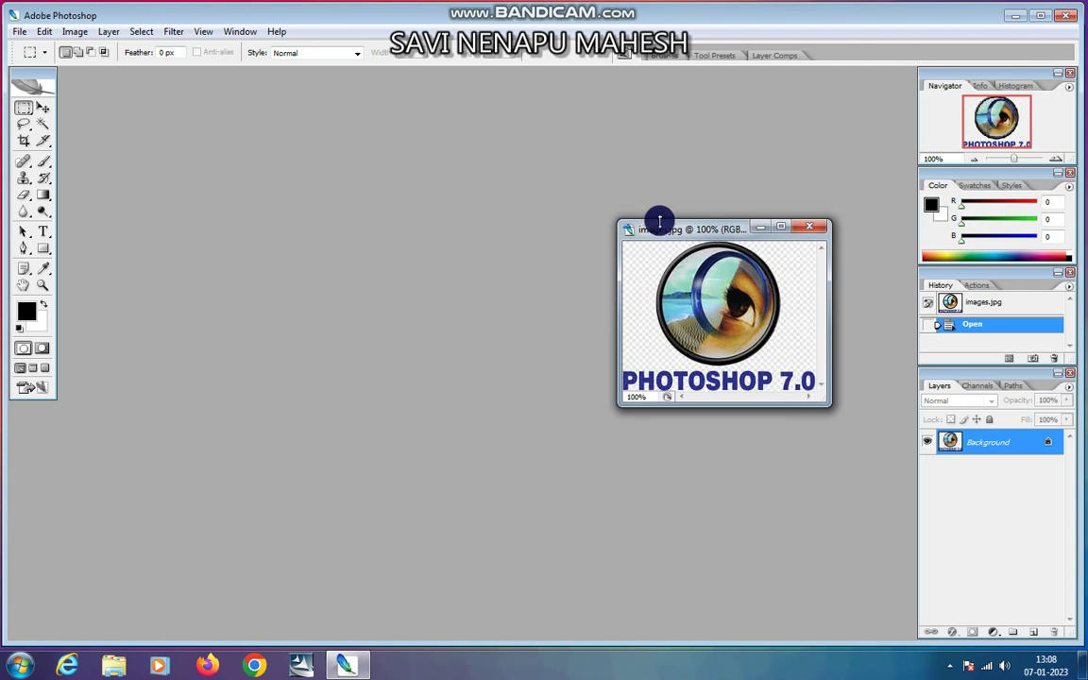
mouse_move(685, 232)
mouse_down()
mouse_move(679, 204)
mouse_move(659, 201)
mouse_up()
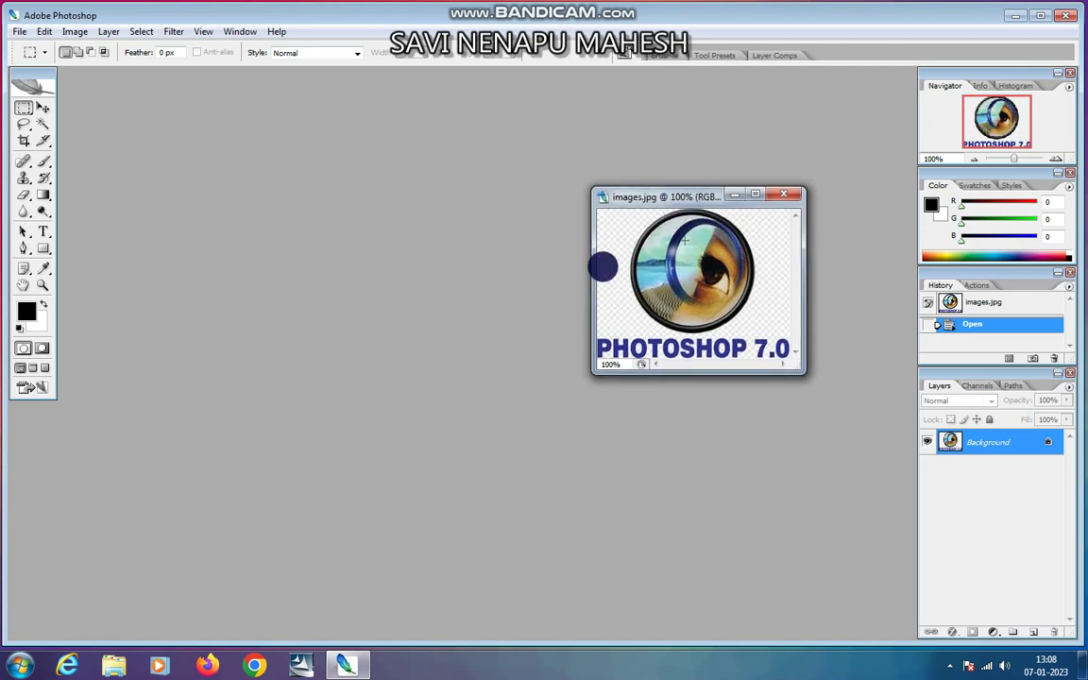
- Make a new white document, Untitled-1, using the 8 x 10 preset
click(20, 33)
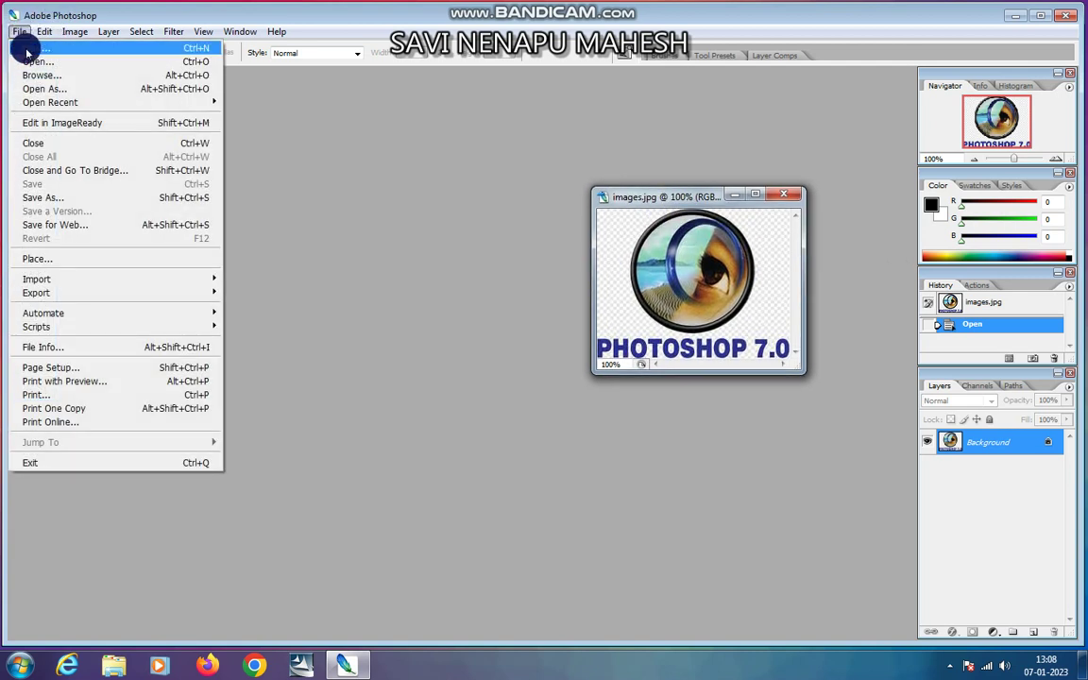
click(25, 45)
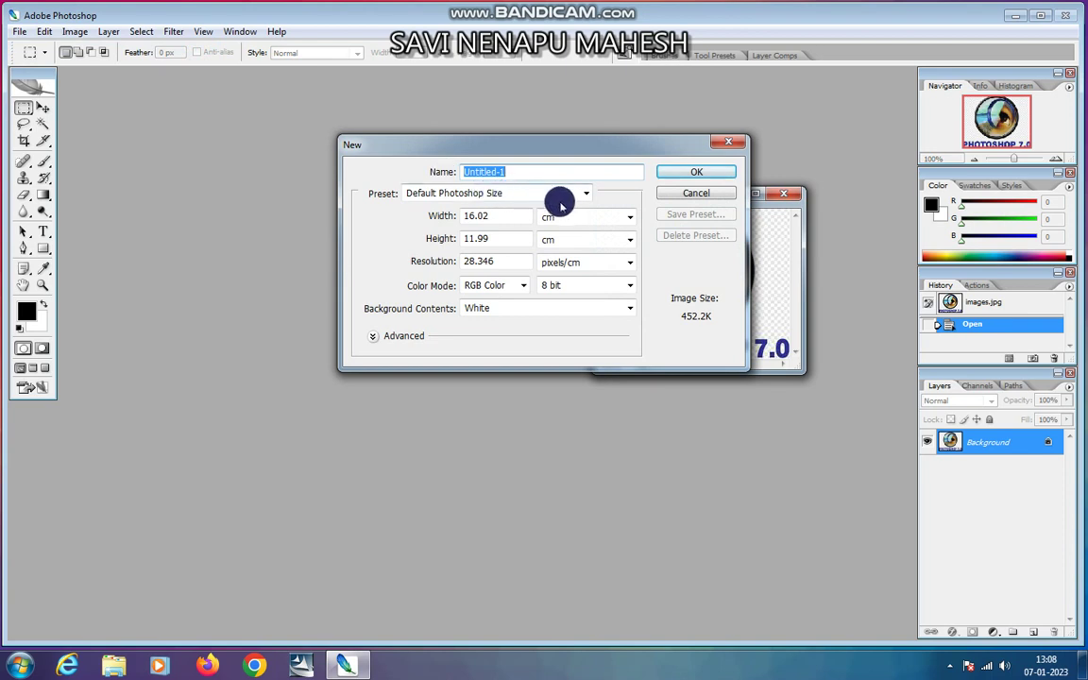
click(584, 197)
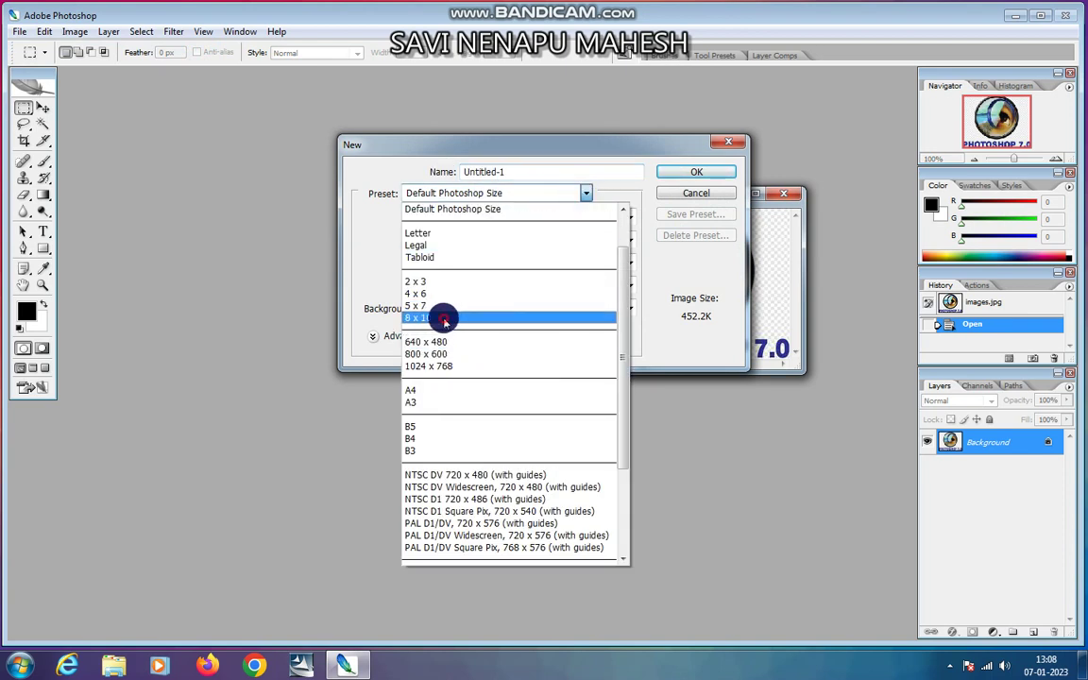
click(444, 320)
click(666, 172)
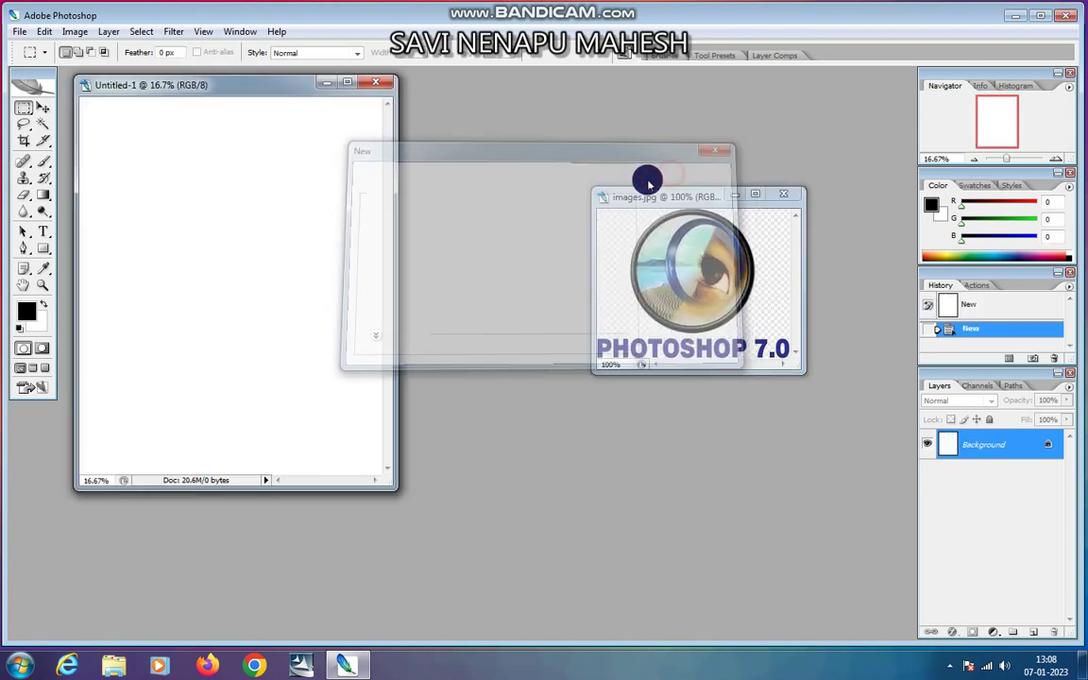
click(43, 108)
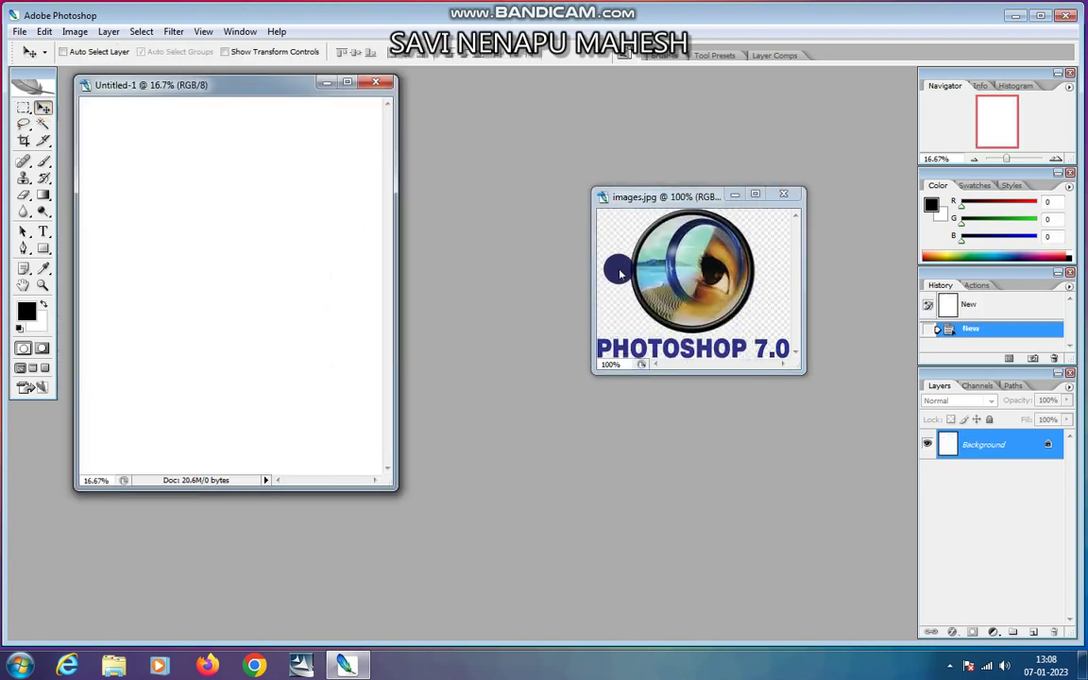
- Drag the Photoshop 7.0 logo into Untitled-1 as Layer 1 and place it lower left
drag(619, 274, 293, 267)
click(347, 83)
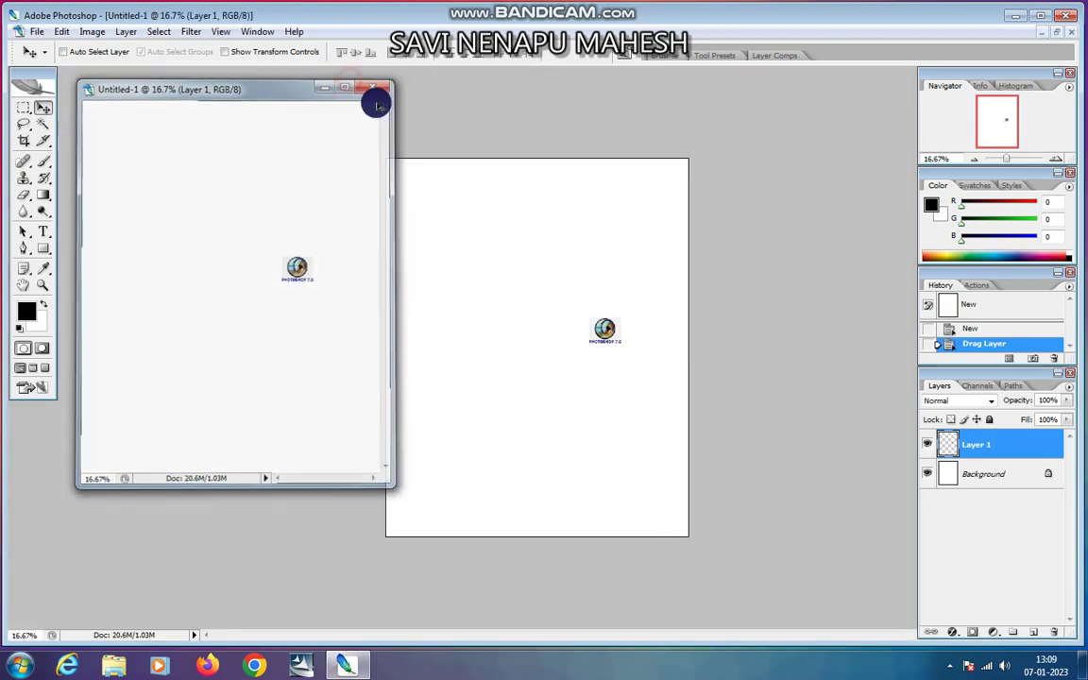
drag(604, 329, 443, 373)
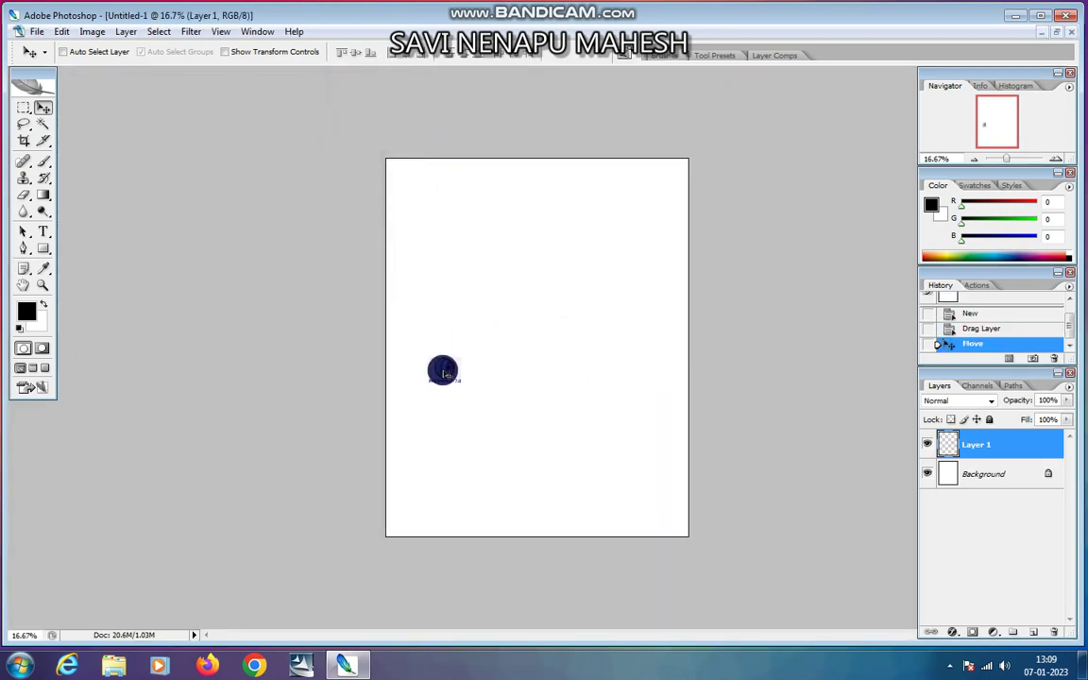
- Scale the logo up with Free Transform so it spans the page's upper half
key(ctrl+t)
mouse_move(462, 351)
mouse_down()
mouse_move(546, 292)
mouse_move(611, 168)
mouse_move(646, 139)
mouse_up()
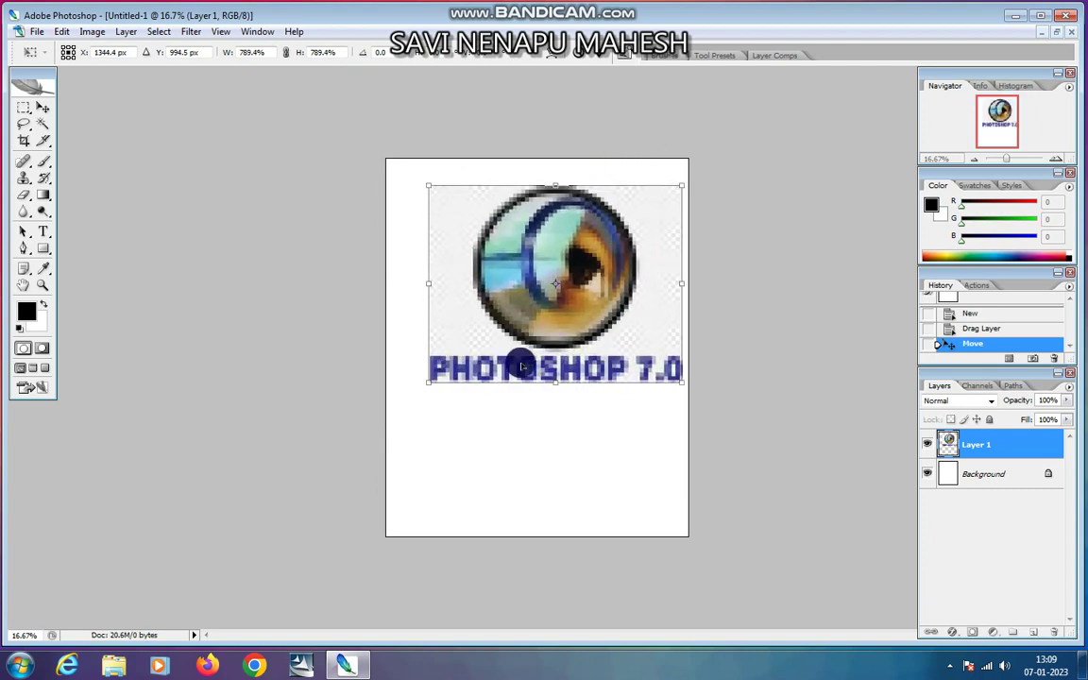
drag(426, 378, 397, 408)
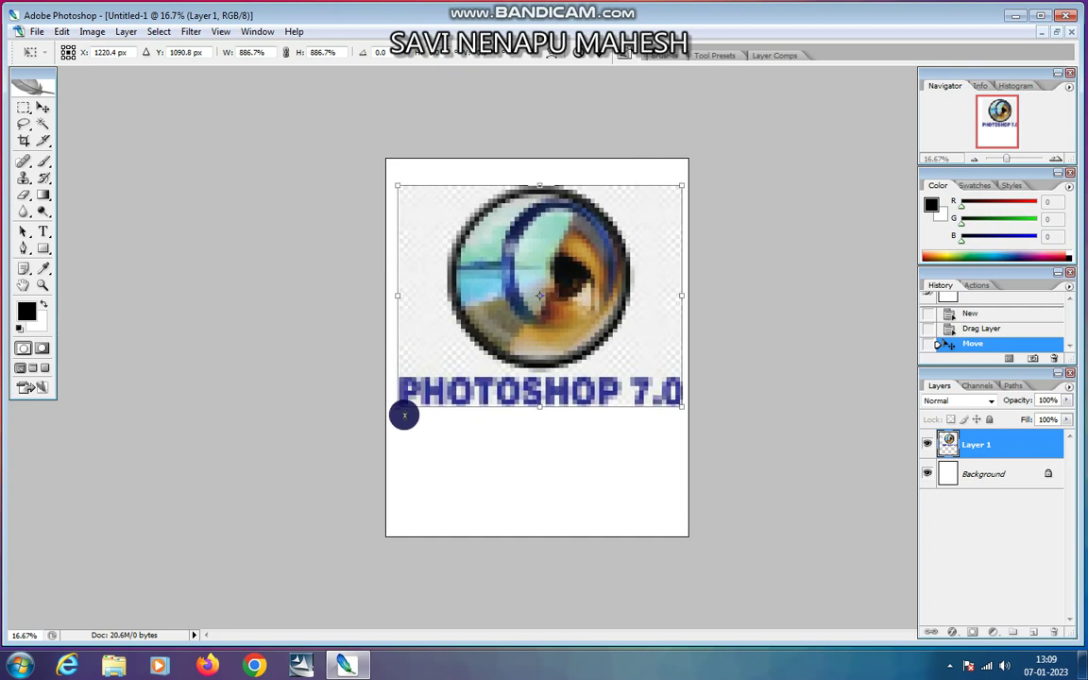
key(Return)
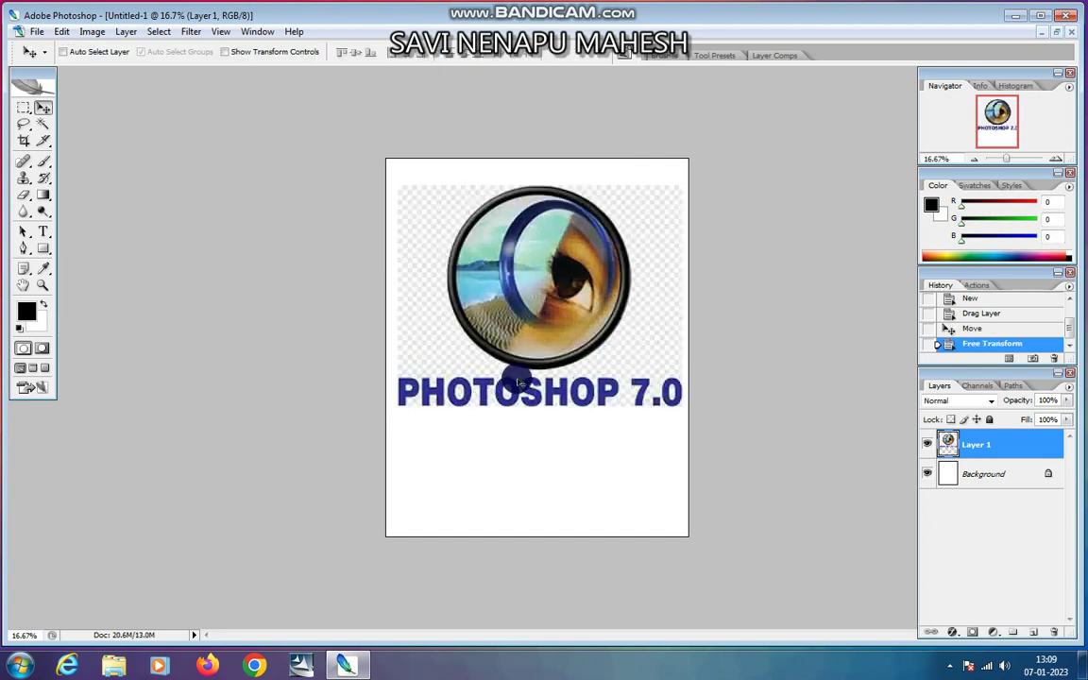
click(1055, 32)
- Duplicate Untitled-1 as Untitled-1 copy and position its window
mouse_move(289, 90)
mouse_down()
mouse_move(461, 175)
mouse_move(456, 155)
mouse_up()
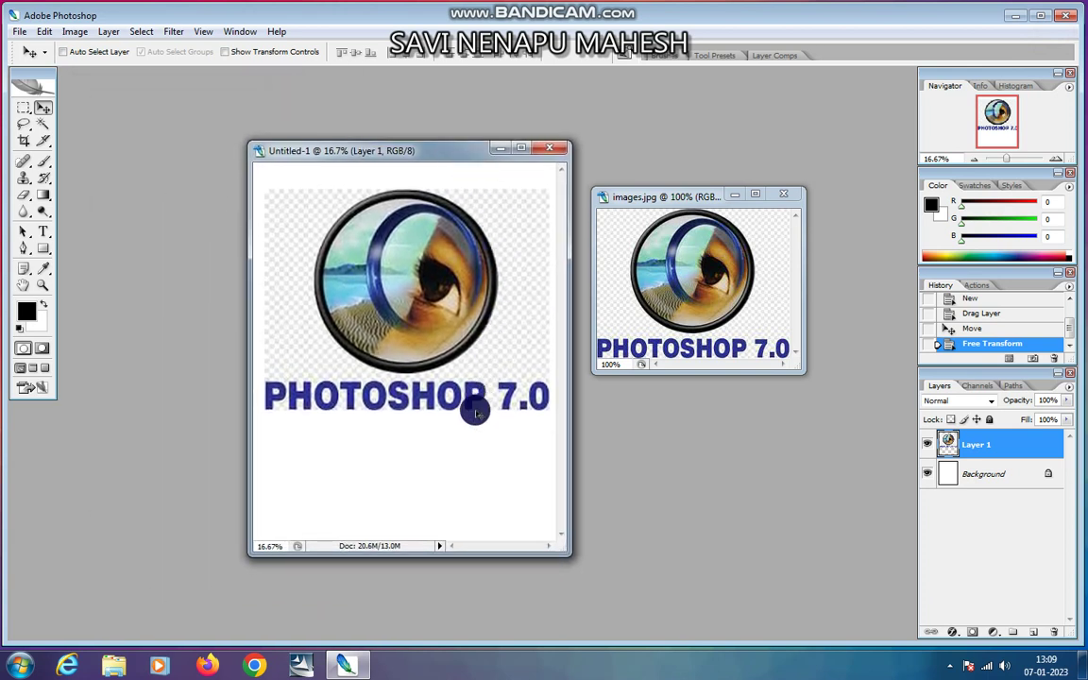
right_click(449, 151)
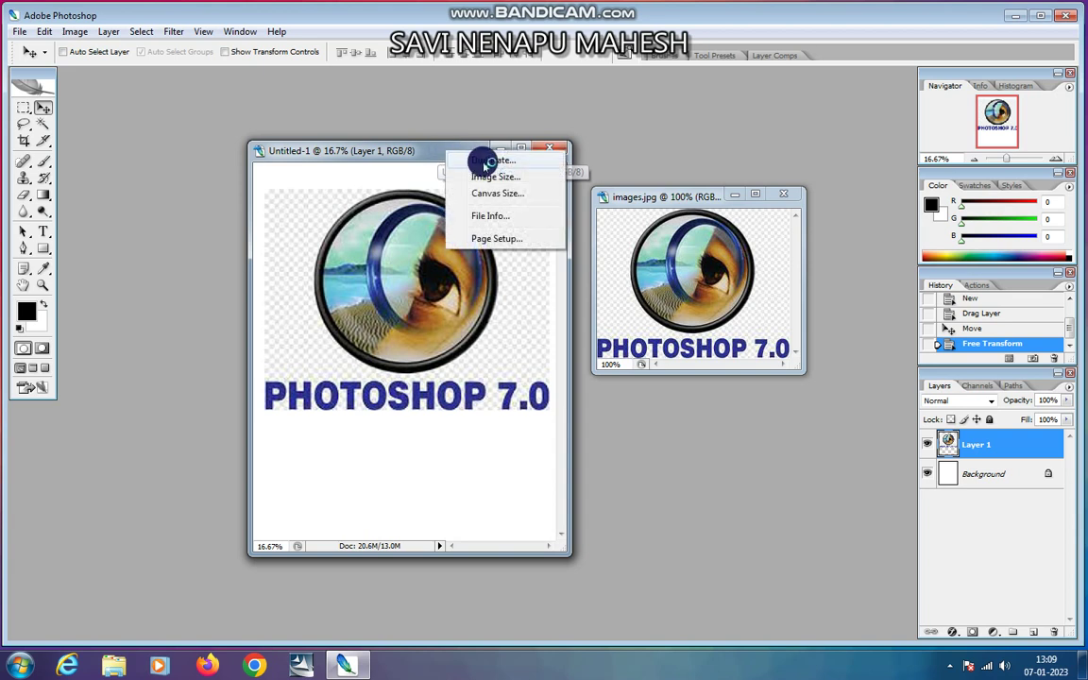
click(482, 160)
click(666, 219)
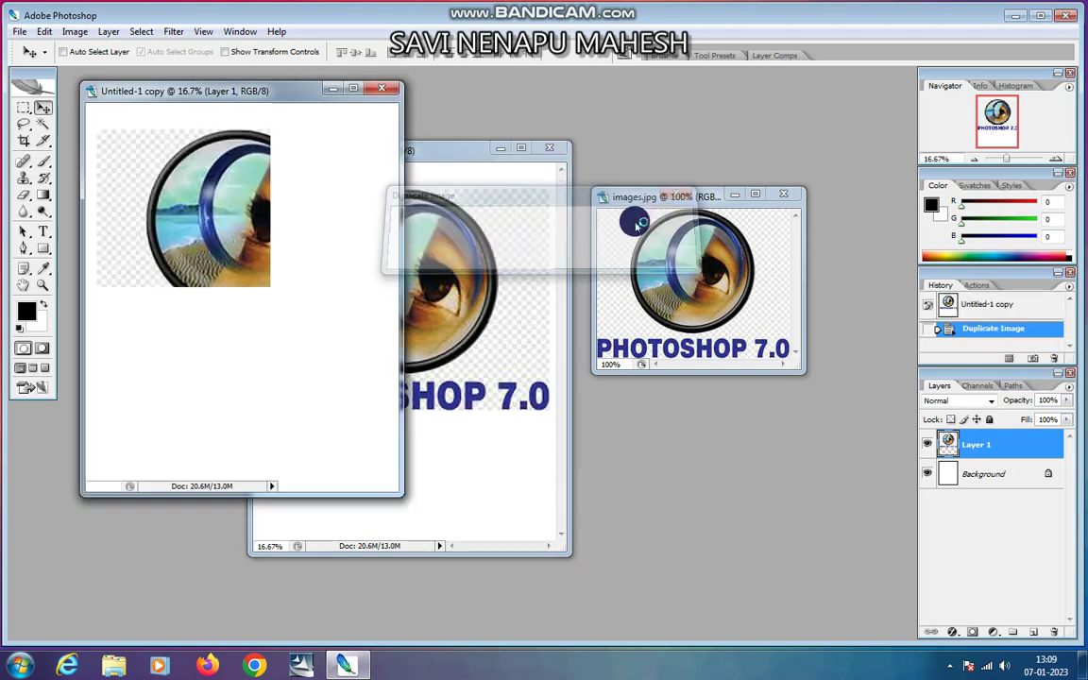
mouse_move(294, 100)
mouse_down()
mouse_move(304, 135)
mouse_move(509, 142)
mouse_up()
- Alt-drag the logo to stack offset copies up to Layer 1 copy 5, then close the duplicate
right_click(469, 270)
click(487, 283)
mouse_move(488, 283)
mouse_down()
mouse_move(453, 287)
mouse_move(451, 366)
mouse_move(453, 316)
mouse_up()
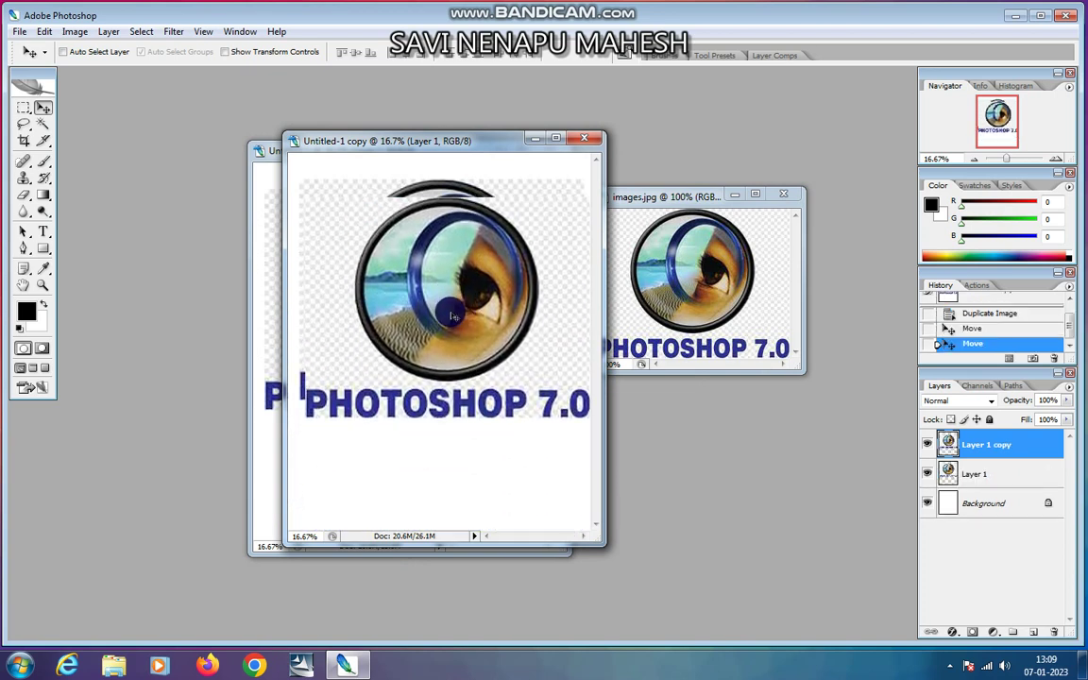
drag(449, 316, 444, 442)
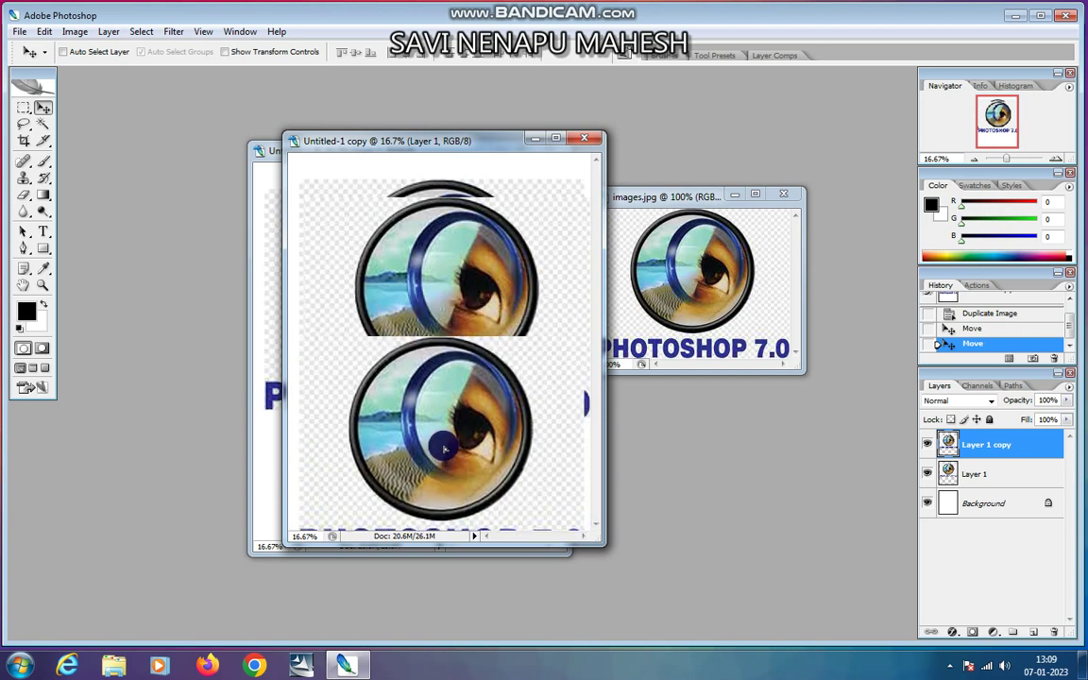
drag(440, 447, 470, 290)
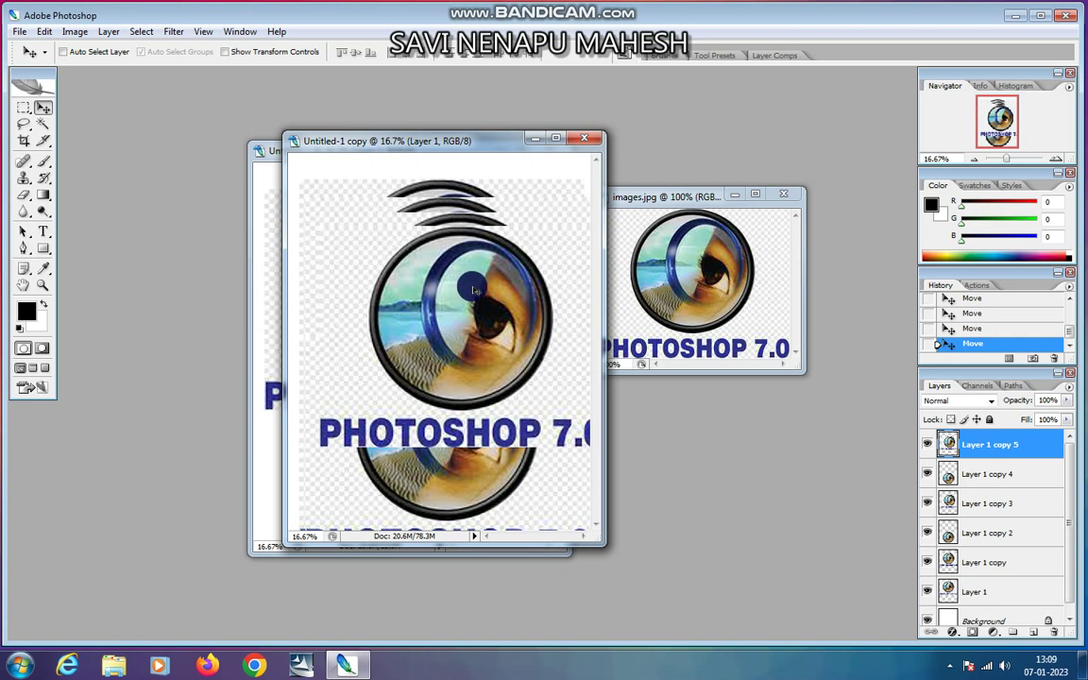
drag(474, 290, 464, 313)
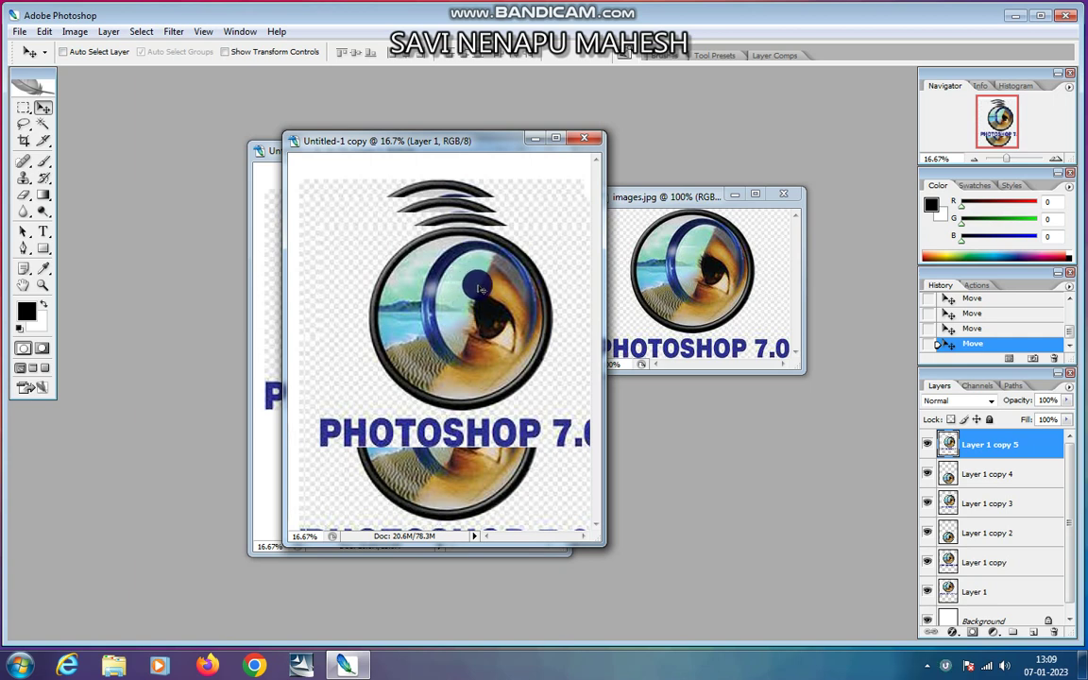
click(585, 151)
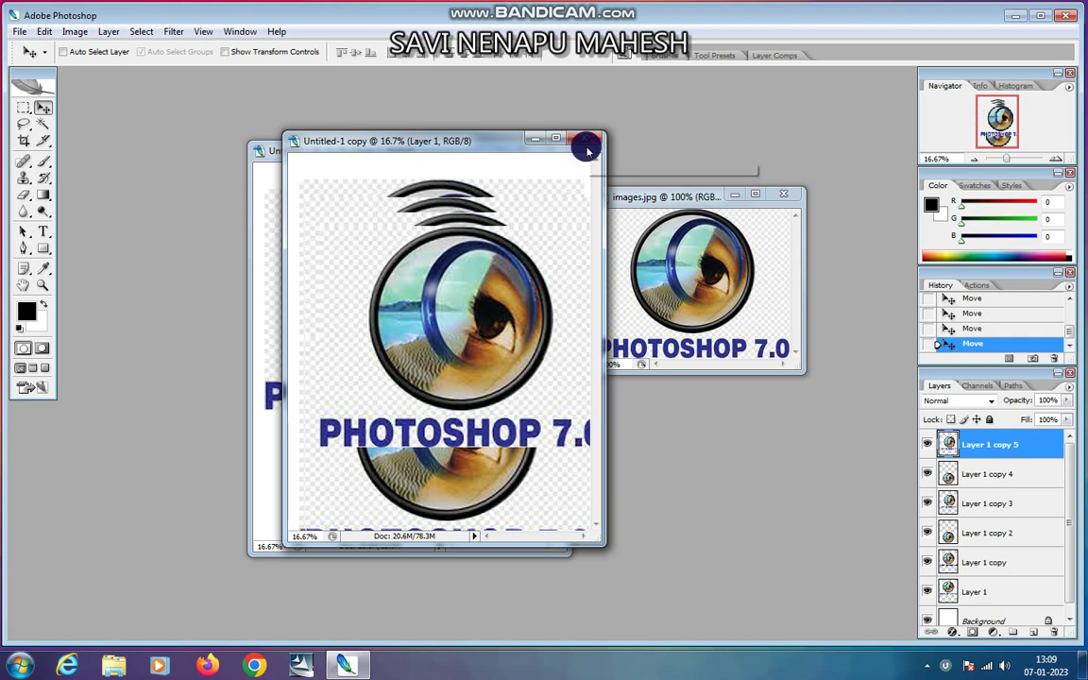
- Close Untitled-1 copy, Untitled-1 and images.jpg without saving, then show the tray icons
click(553, 259)
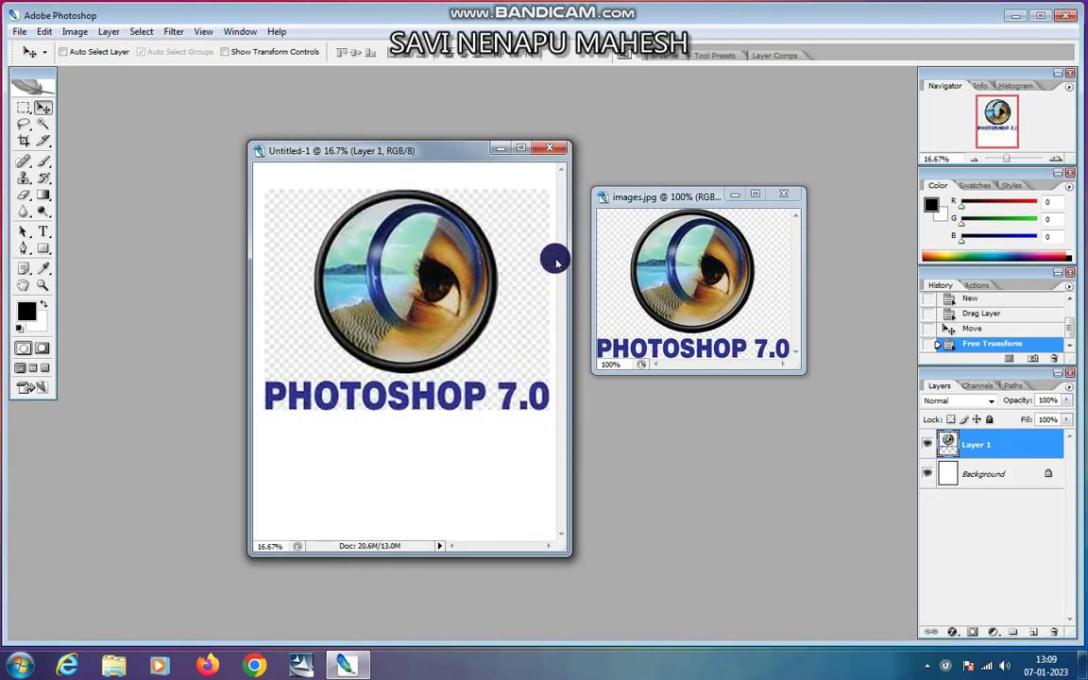
click(548, 148)
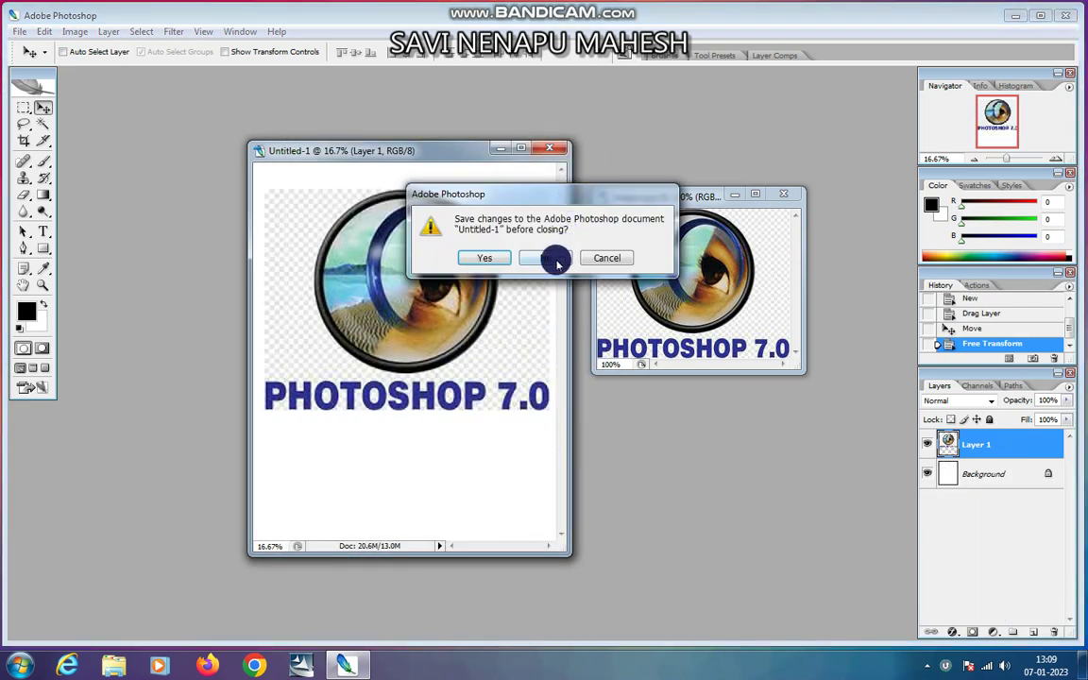
click(557, 262)
click(789, 193)
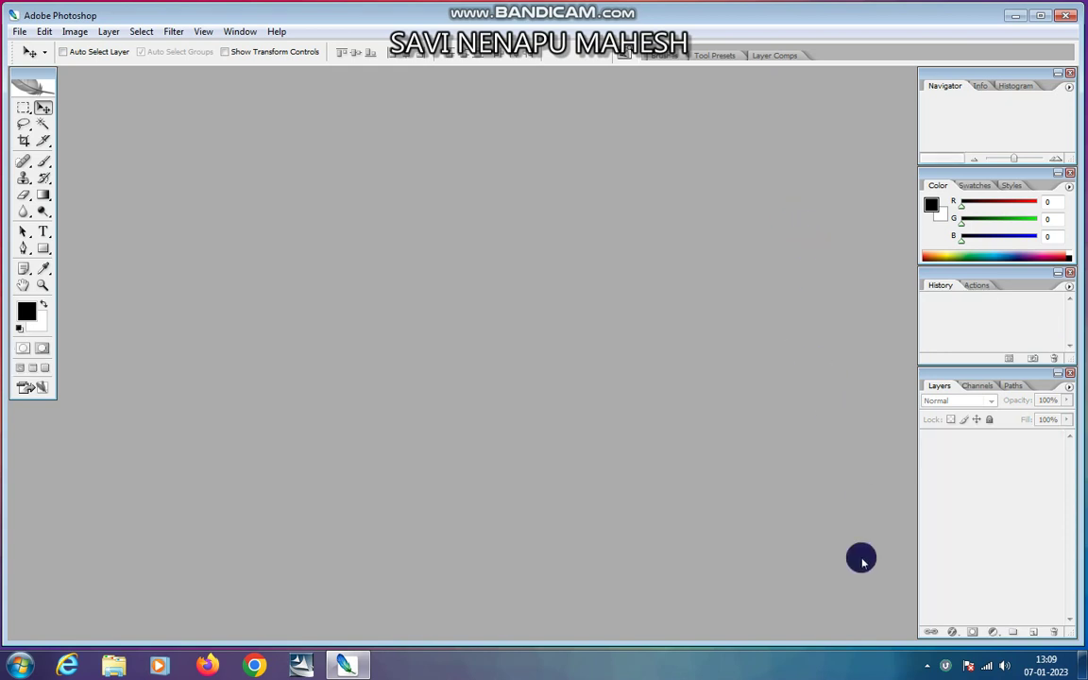
click(948, 666)
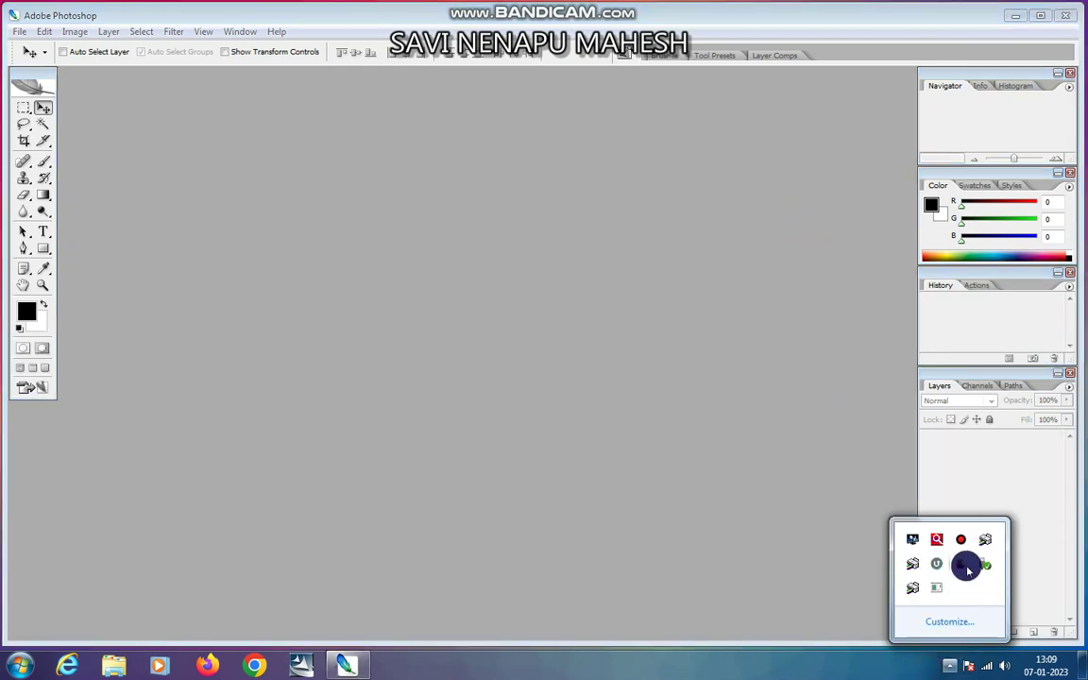